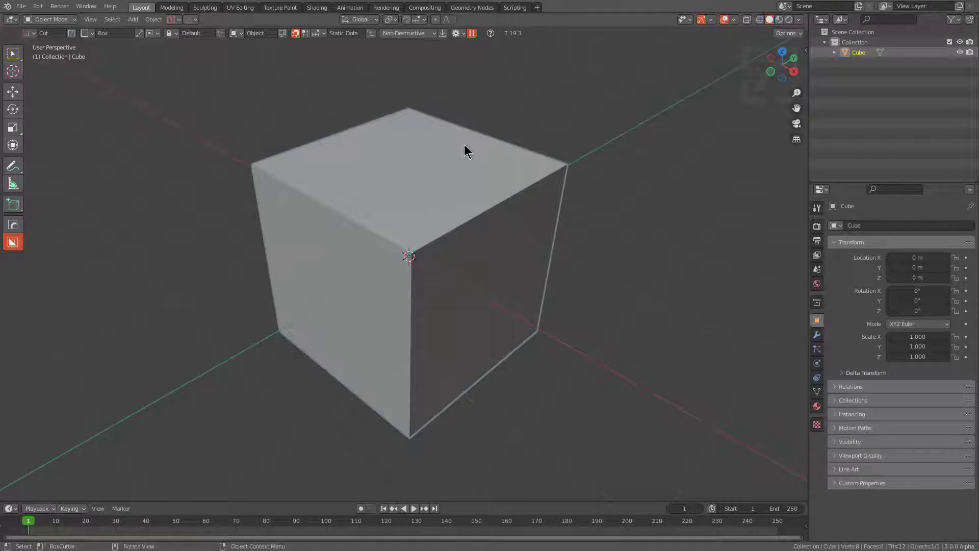
Create a new geometry node tree on the cube, and spread apart and unlink its Group Input and Group Output nodes
{"action": "left_click", "coordinate": [473, 7]}
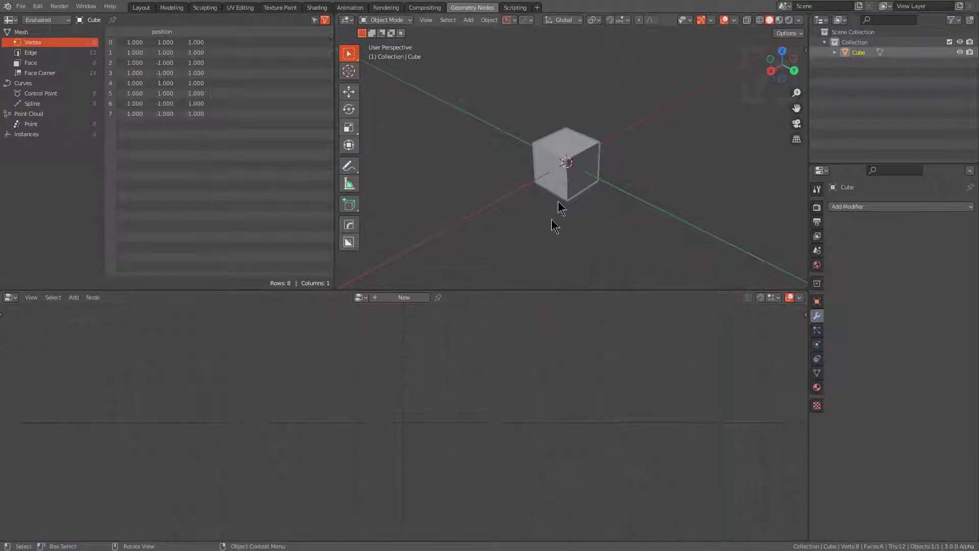
{"action": "left_click", "coordinate": [410, 298]}
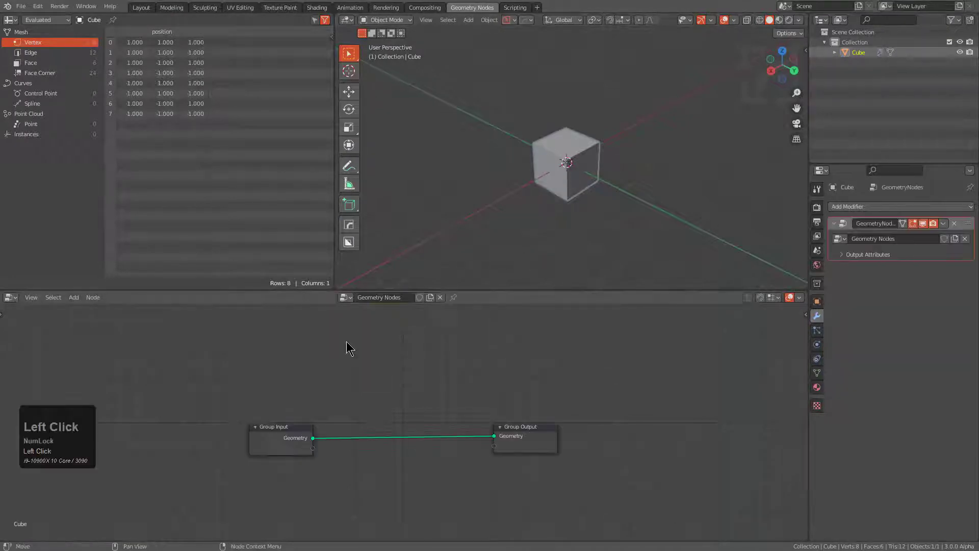
{"action": "middle_click_drag", "start_coordinate": [341, 448], "coordinate": [532, 428]}
{"action": "left_click_drag", "start_coordinate": [477, 426], "coordinate": [200, 423]}
{"action": "right_click_drag", "start_coordinate": [274, 389], "coordinate": [265, 459], "text": "ctrl"}
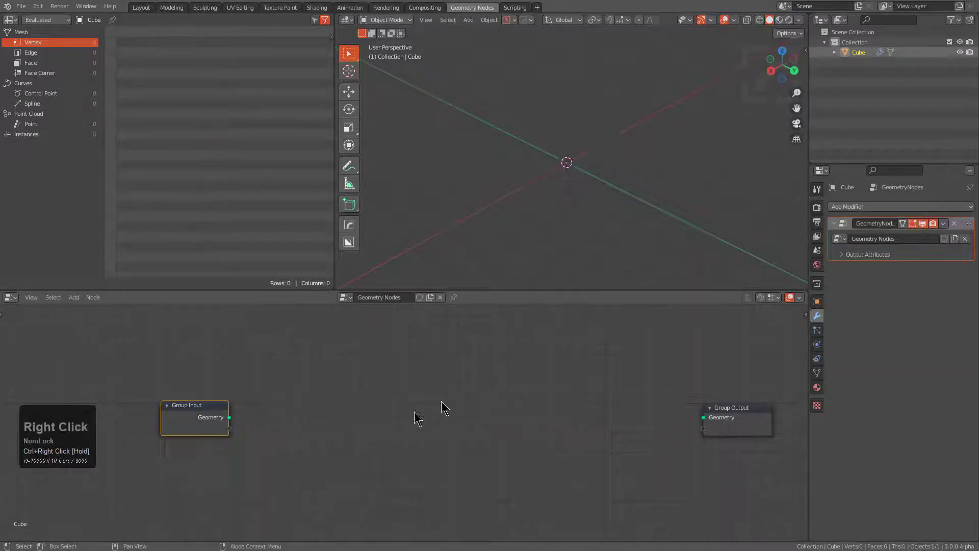
{"action": "scroll", "coordinate": [400, 402], "scroll_direction": "down", "scroll_amount": 2}
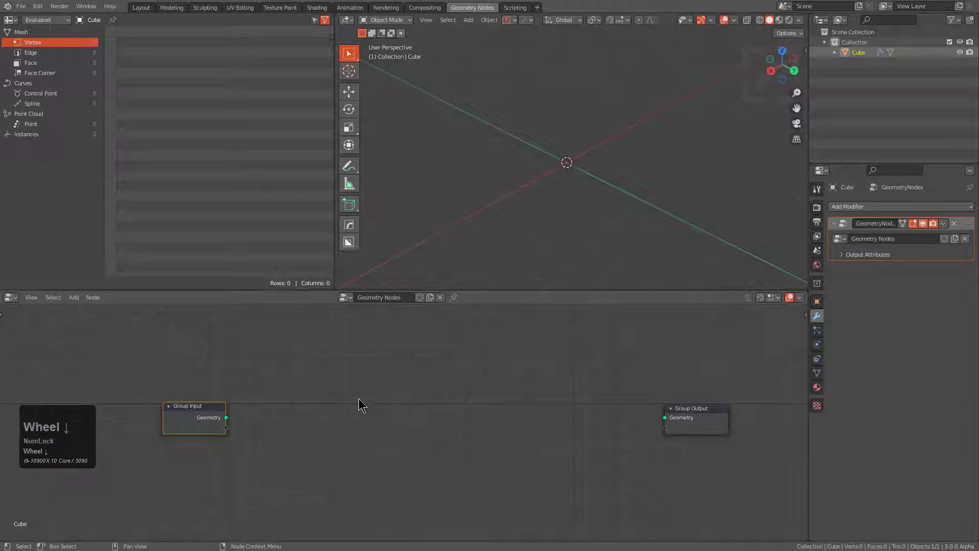
{"action": "key", "text": "alt+a"}
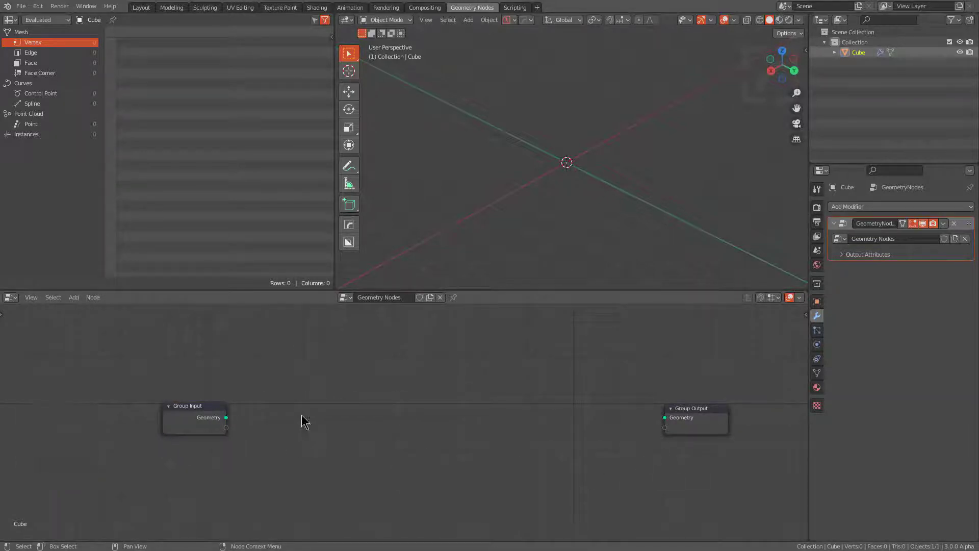
Browse all geometry nodes with HOps W Cycle Node and open its floating Dot UI for filtering nodes
{"action": "key", "text": "q"}
{"action": "left_click", "coordinate": [306, 381]}
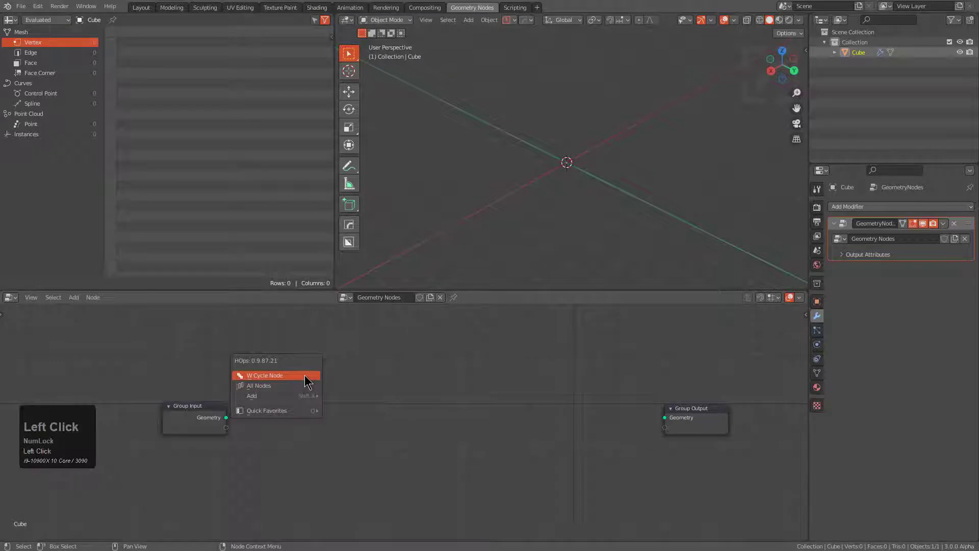
{"action": "scroll", "coordinate": [306, 382], "scroll_direction": "up", "scroll_amount": 3}
{"action": "scroll", "coordinate": [306, 381], "scroll_direction": "up", "scroll_amount": 19}
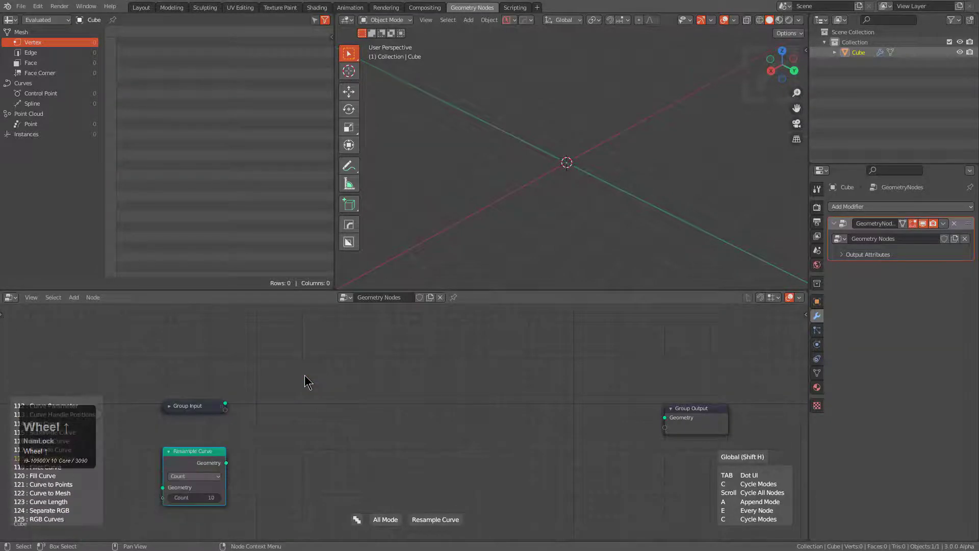
{"action": "scroll", "coordinate": [306, 381], "scroll_direction": "down", "scroll_amount": 4}
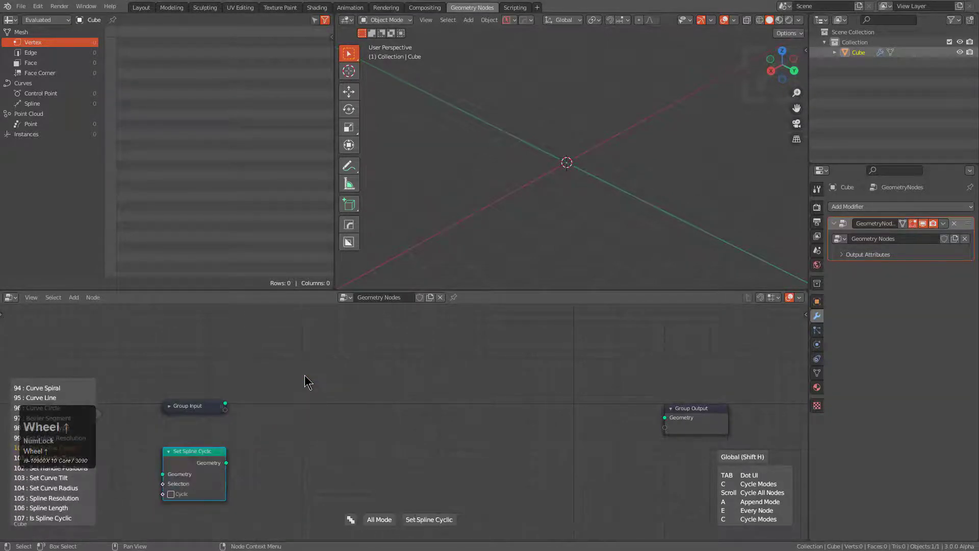
{"action": "scroll", "coordinate": [305, 382], "scroll_direction": "up", "scroll_amount": 20}
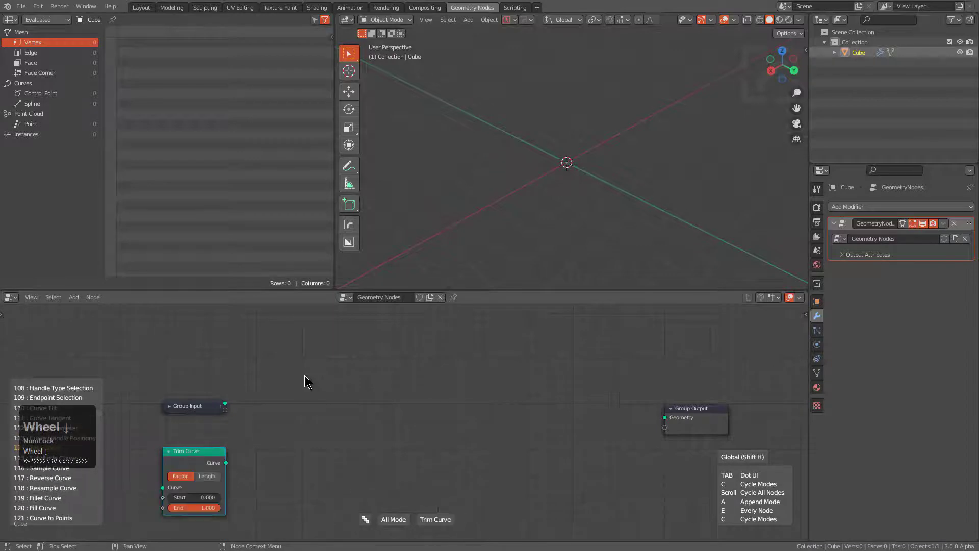
{"action": "scroll", "coordinate": [306, 381], "scroll_direction": "down", "scroll_amount": 2}
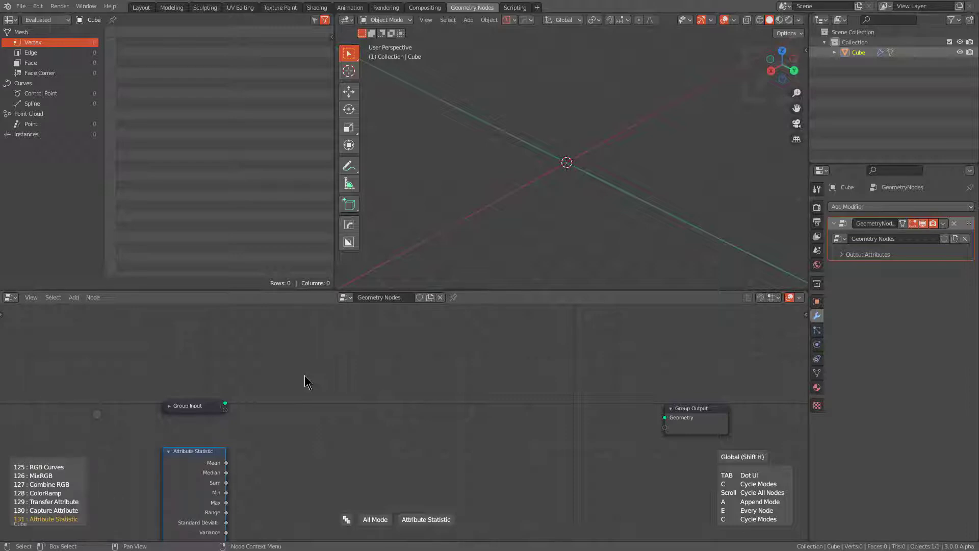
{"action": "scroll", "coordinate": [306, 382], "scroll_direction": "down", "scroll_amount": 13}
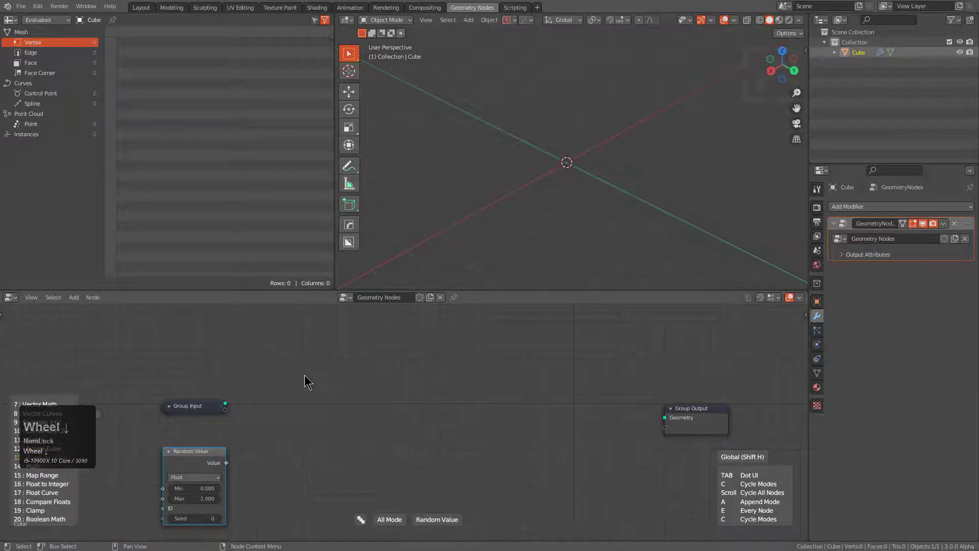
{"action": "scroll", "coordinate": [306, 381], "scroll_direction": "down", "scroll_amount": 20}
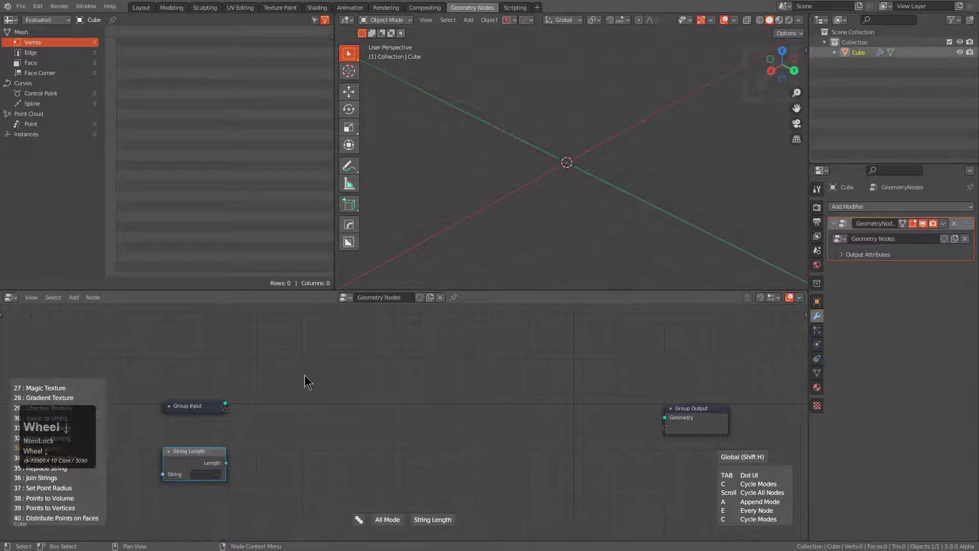
{"action": "scroll", "coordinate": [306, 381], "scroll_direction": "down", "scroll_amount": 11}
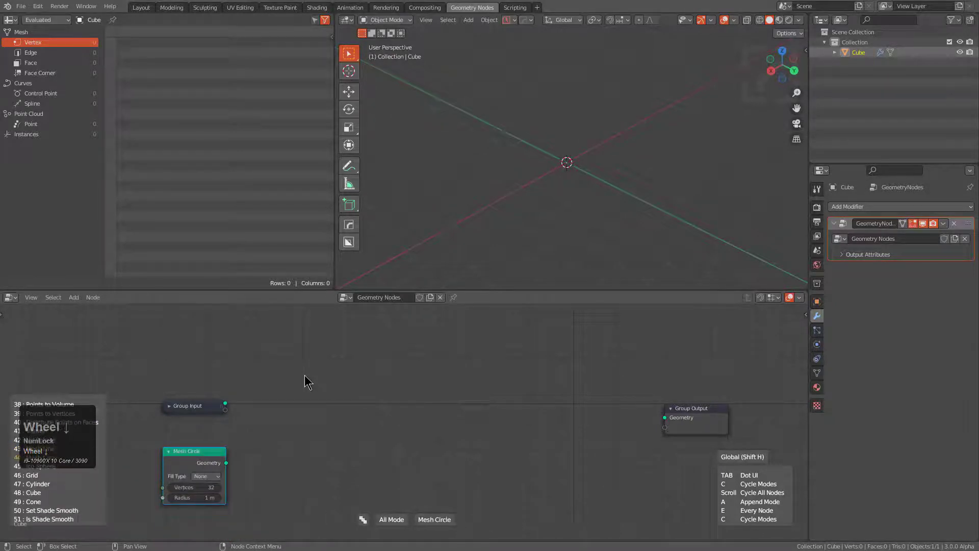
{"action": "scroll", "coordinate": [306, 382], "scroll_direction": "down", "scroll_amount": 20}
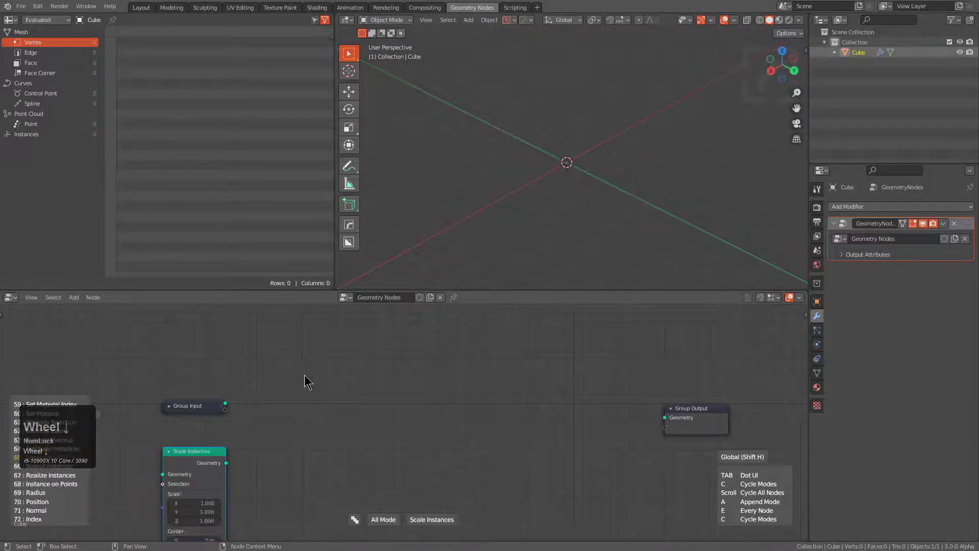
{"action": "scroll", "coordinate": [305, 381], "scroll_direction": "down", "scroll_amount": 5}
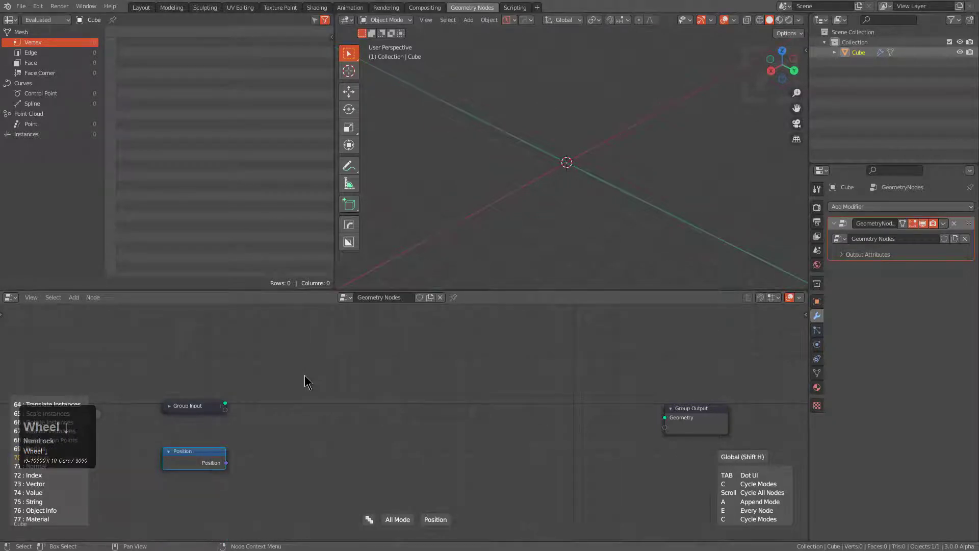
{"action": "key", "text": "Tab"}
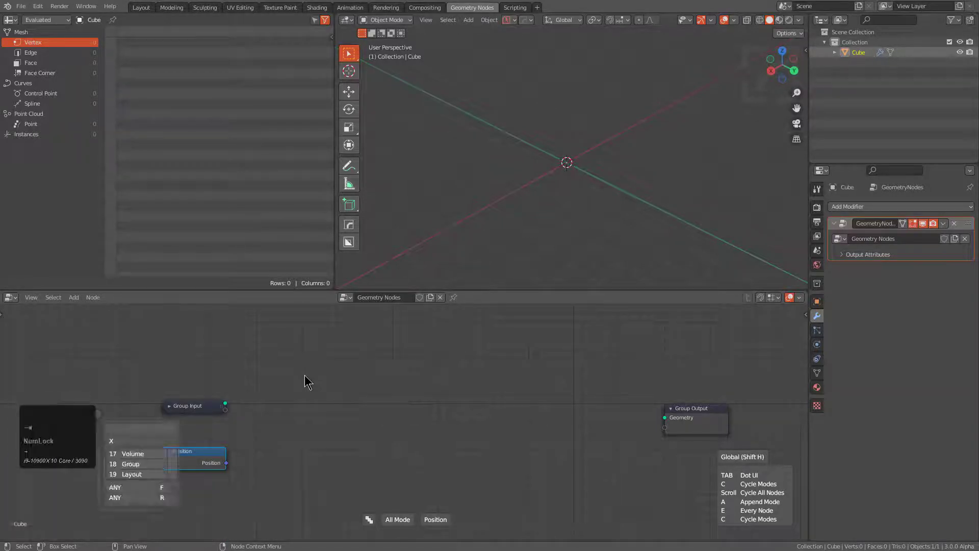
{"action": "left_click_drag", "start_coordinate": [130, 509], "coordinate": [136, 436]}
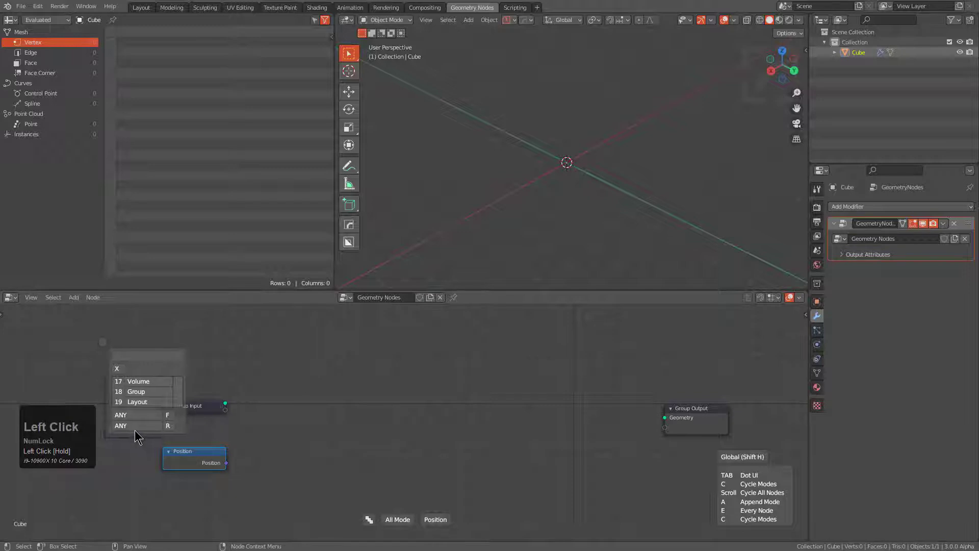
{"action": "left_click", "coordinate": [145, 358]}
{"action": "type", "text": "tes"}
{"action": "key", "text": "Return"}
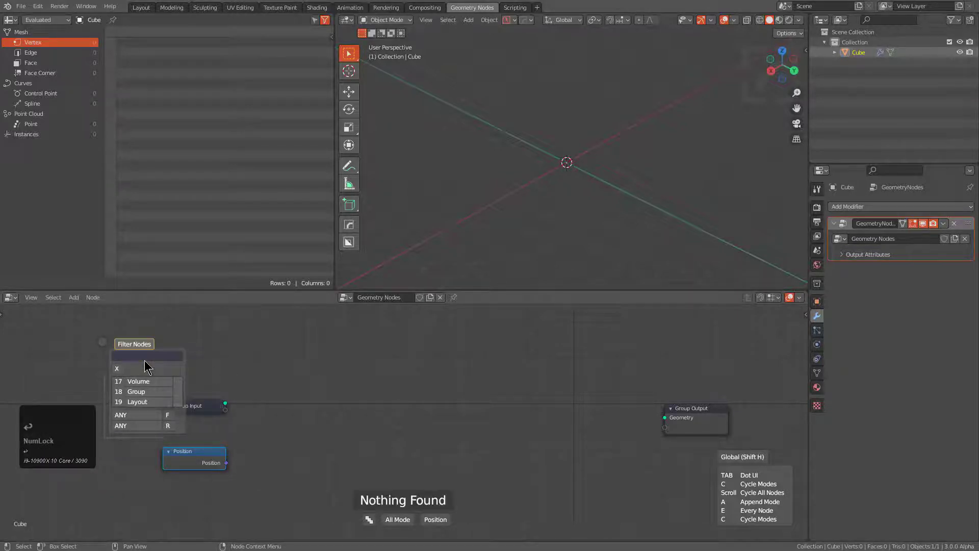
Filter the nodes by "string" and place a String to Curves node just after Group Input
{"action": "left_click", "coordinate": [146, 360]}
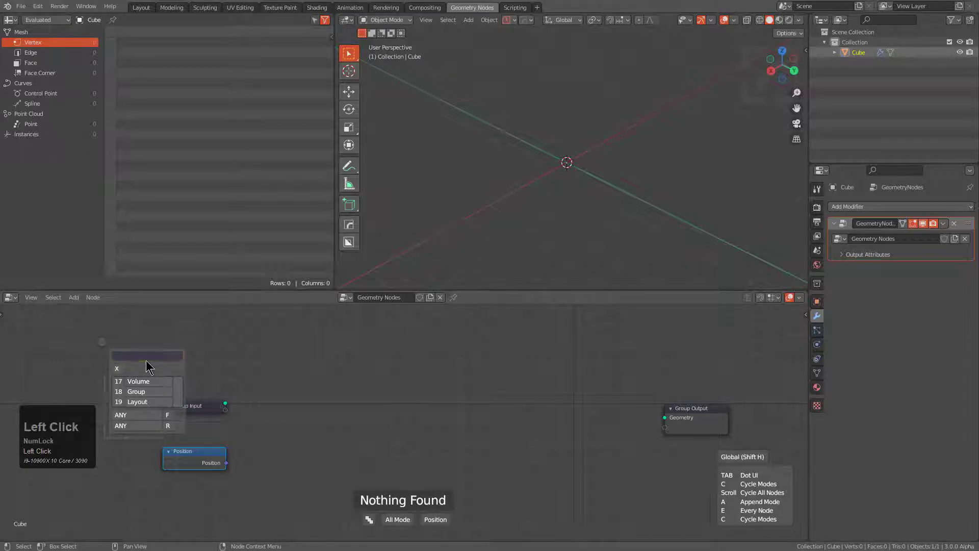
{"action": "type", "text": "string"}
{"action": "key", "text": "Return"}
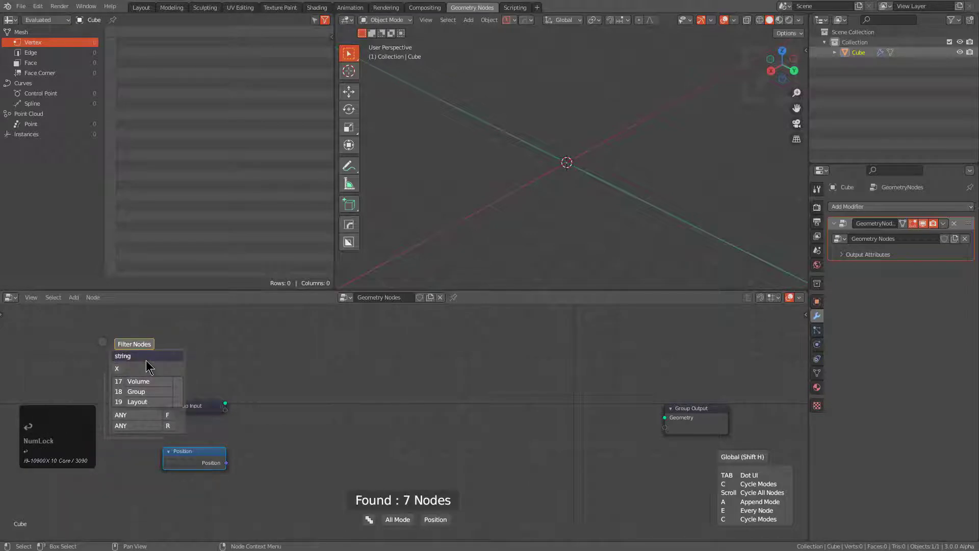
{"action": "scroll", "coordinate": [275, 392], "scroll_direction": "up", "scroll_amount": 3}
{"action": "scroll", "coordinate": [275, 391], "scroll_direction": "up", "scroll_amount": 2}
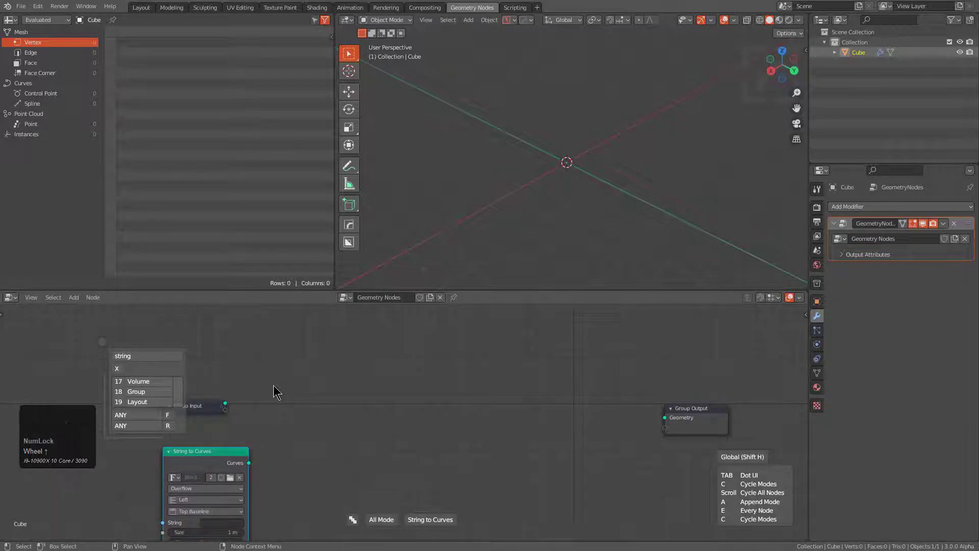
{"action": "left_click", "coordinate": [273, 386]}
{"action": "left_click_drag", "start_coordinate": [209, 462], "coordinate": [313, 371]}
Set the String to Curves text to "Blender" and expose its String socket through the Group Input node
{"action": "left_click", "coordinate": [327, 432]}
{"action": "type", "text": "Blender"}
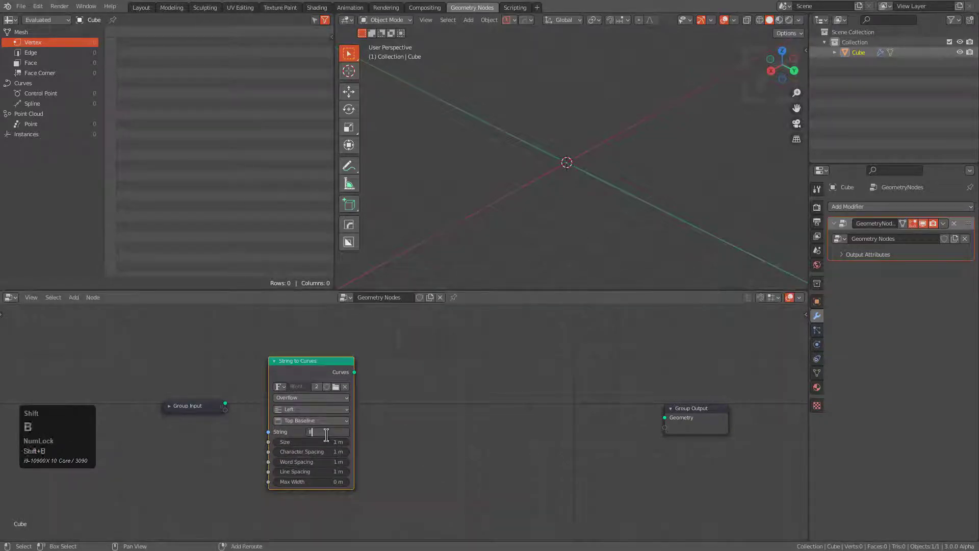
{"action": "key", "text": "Return"}
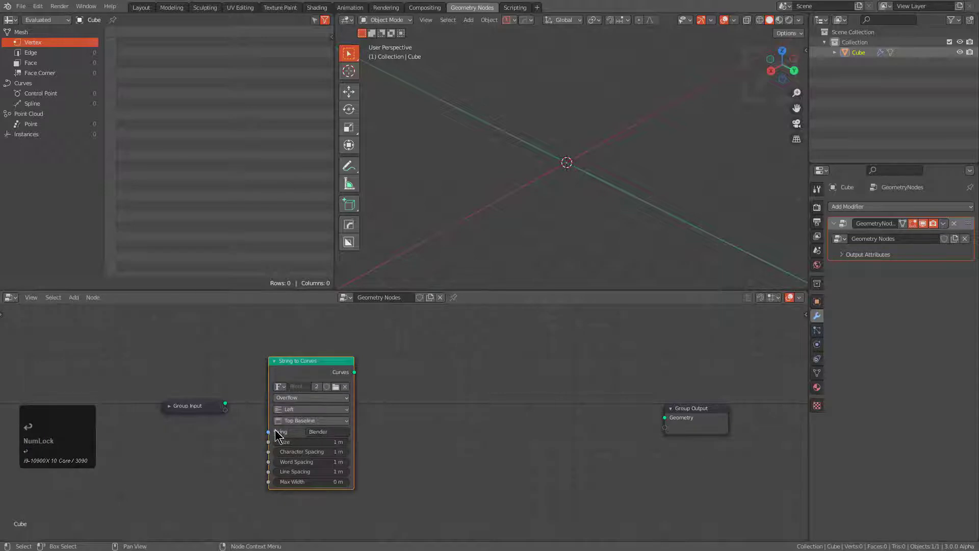
{"action": "left_click_drag", "start_coordinate": [268, 432], "coordinate": [226, 411]}
{"action": "left_click", "coordinate": [173, 414]}
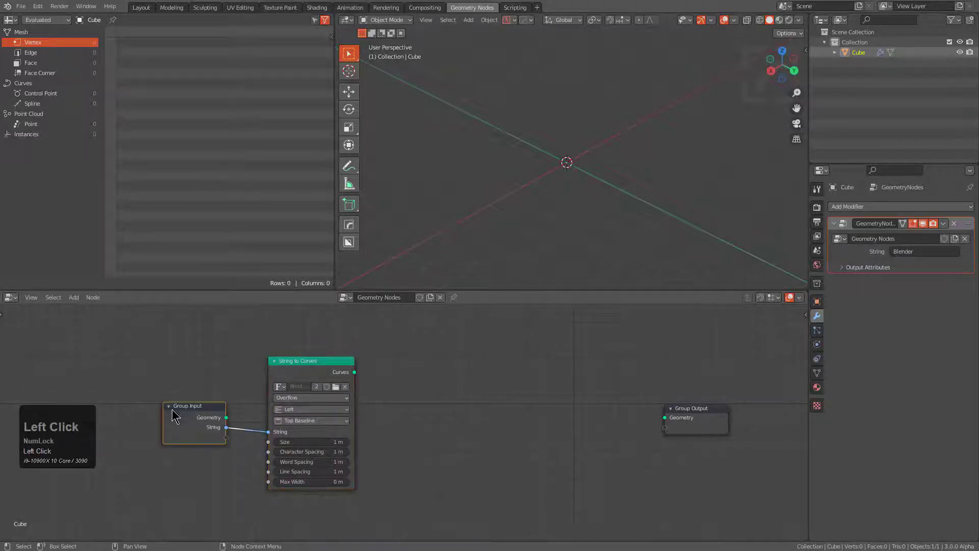
Connect the Curves output of String to Curves to the Group Output geometry and frame the text outline in the viewport
{"action": "scroll", "coordinate": [350, 366], "scroll_direction": "up", "scroll_amount": 2}
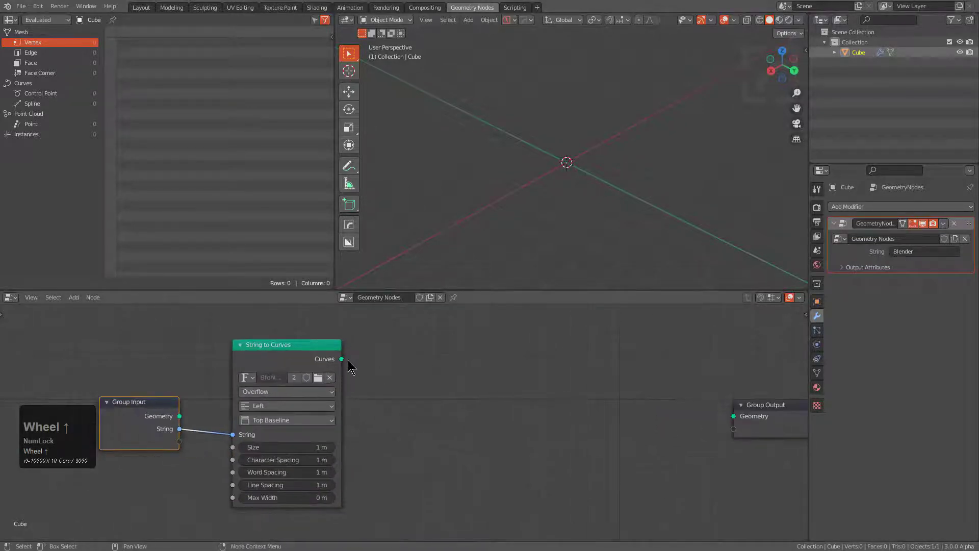
{"action": "left_click_drag", "start_coordinate": [341, 359], "coordinate": [733, 416]}
{"action": "scroll", "coordinate": [522, 179], "scroll_direction": "up", "scroll_amount": 2}
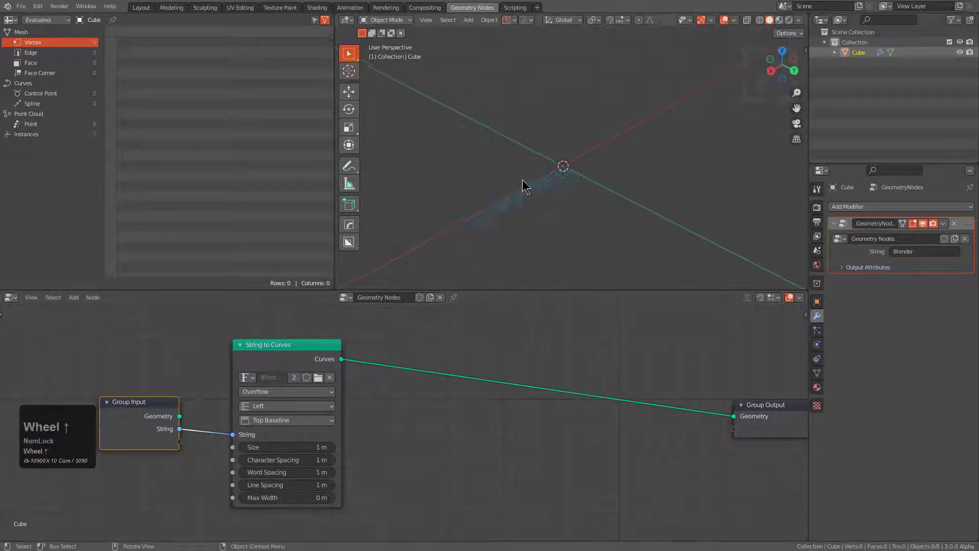
{"action": "middle_click_drag", "start_coordinate": [522, 180], "coordinate": [568, 221]}
{"action": "scroll", "coordinate": [484, 160], "scroll_direction": "up", "scroll_amount": 5}
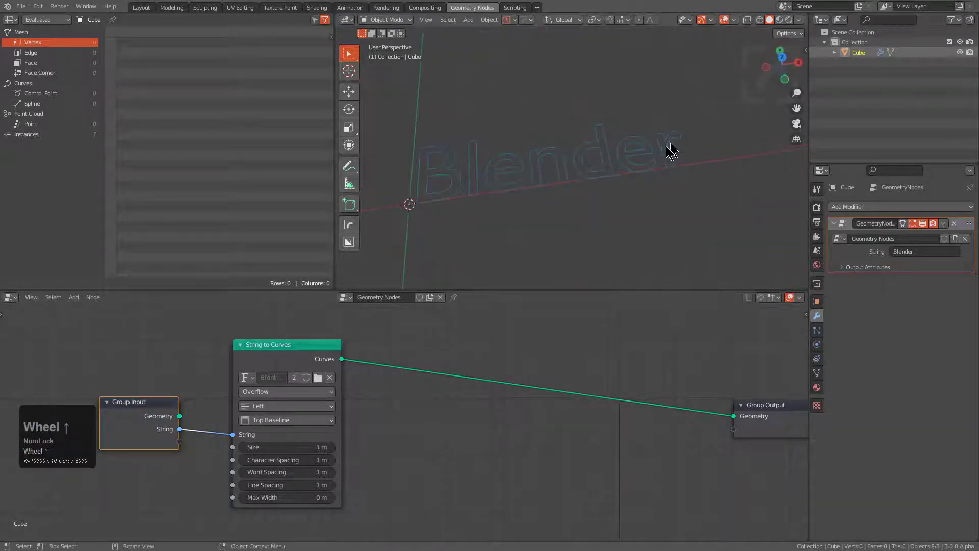
{"action": "scroll", "coordinate": [533, 182], "scroll_direction": "down", "scroll_amount": 1}
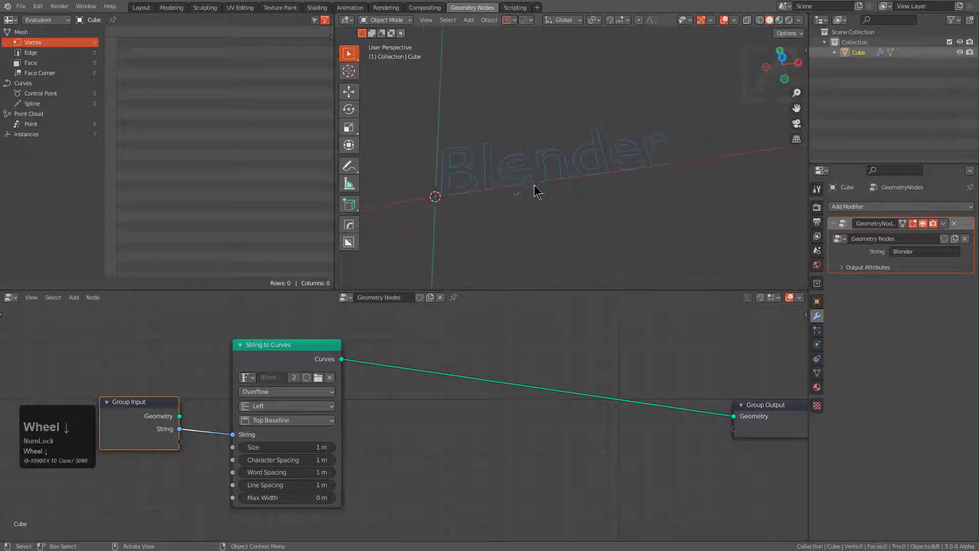
{"action": "middle_click_drag", "start_coordinate": [482, 222], "coordinate": [502, 210], "text": "shift"}
{"action": "scroll", "coordinate": [502, 211], "scroll_direction": "down", "scroll_amount": 1}
Append a Resample Curve node after String to Curves using HOps W Cycle Node in append mode
{"action": "left_click_drag", "start_coordinate": [291, 366], "coordinate": [271, 368]}
{"action": "key", "text": "q"}
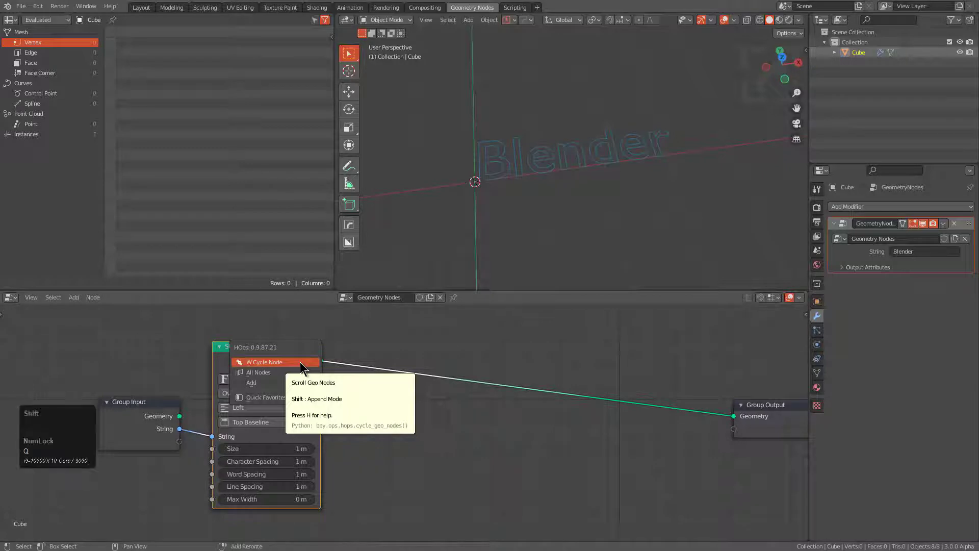
{"action": "left_click", "coordinate": [300, 362], "text": "shift"}
{"action": "scroll", "coordinate": [300, 362], "scroll_direction": "down", "scroll_amount": 4}
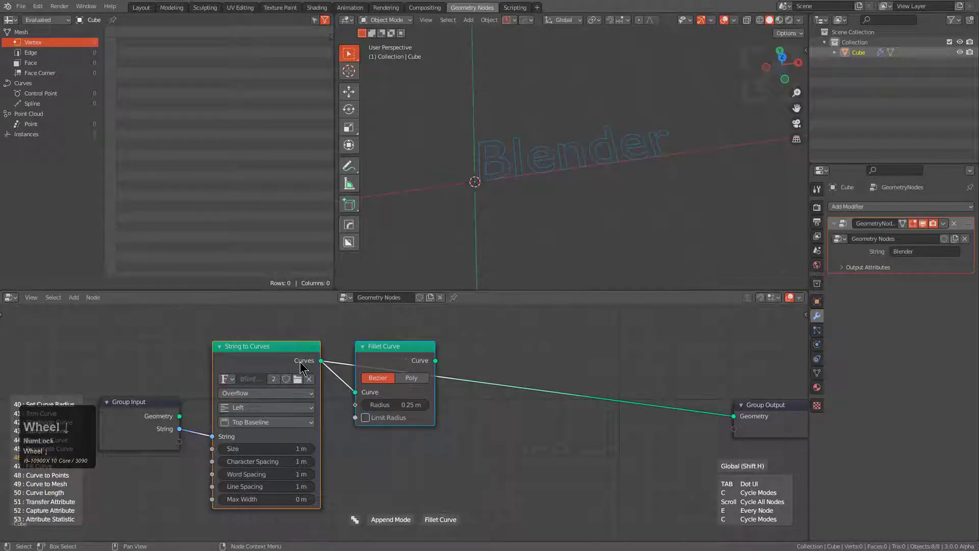
{"action": "scroll", "coordinate": [300, 362], "scroll_direction": "up", "scroll_amount": 1}
{"action": "scroll", "coordinate": [299, 362], "scroll_direction": "down", "scroll_amount": 1}
{"action": "scroll", "coordinate": [300, 362], "scroll_direction": "up", "scroll_amount": 1}
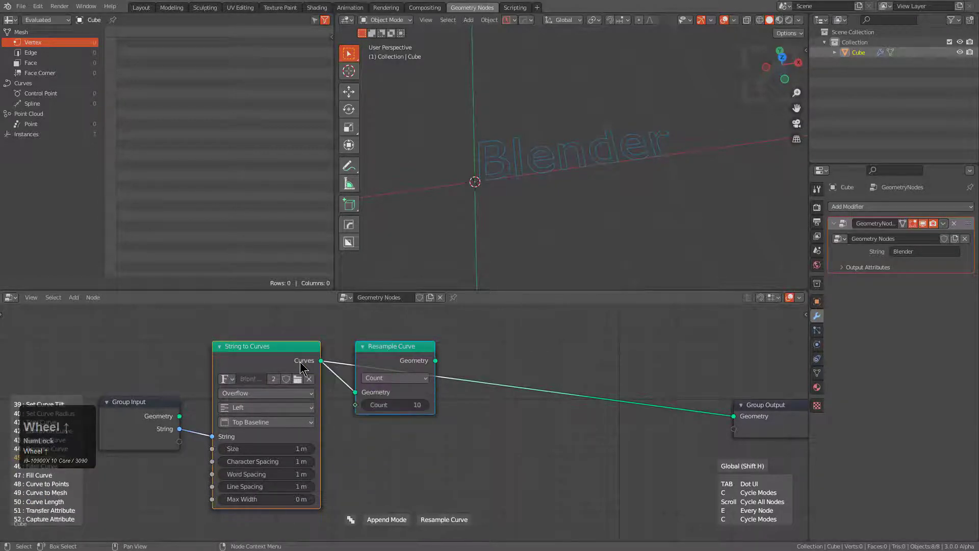
{"action": "scroll", "coordinate": [299, 362], "scroll_direction": "up", "scroll_amount": 1}
{"action": "scroll", "coordinate": [300, 362], "scroll_direction": "down", "scroll_amount": 1}
{"action": "left_click", "coordinate": [300, 362]}
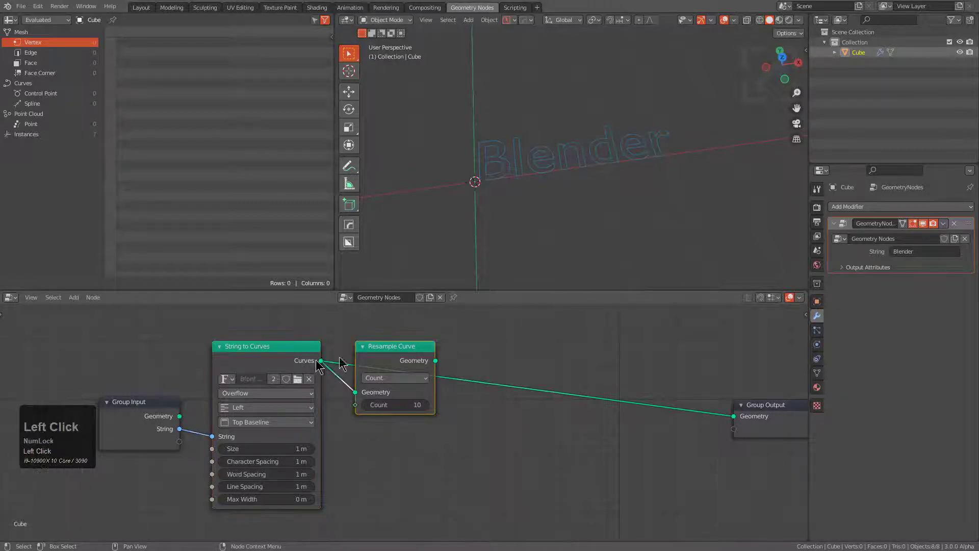
Set the Resample Curve node's Count to 250
{"action": "left_click", "coordinate": [396, 405]}
{"action": "type", "text": "250"}
{"action": "key", "text": "KP_Enter"}
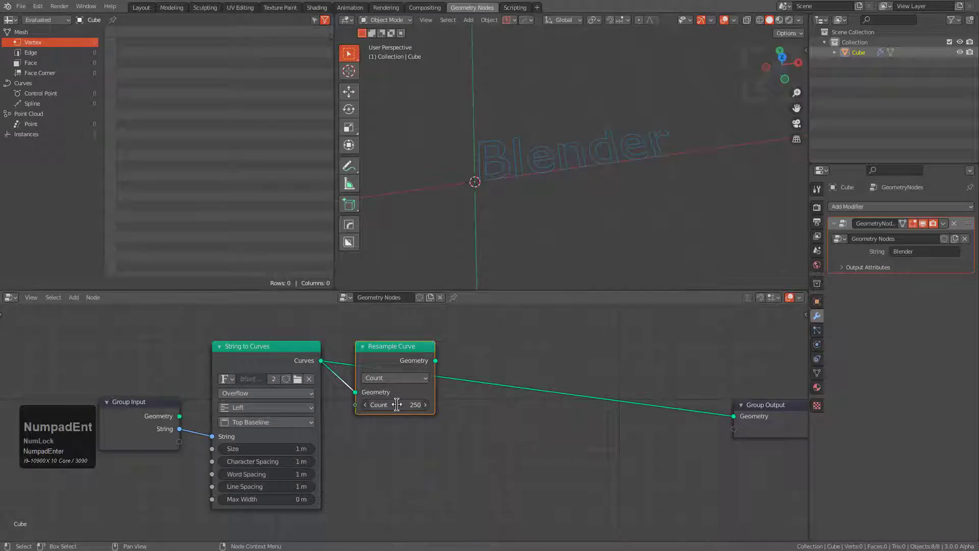
Append a Set Spline Cyclic node after Resample Curve using HOps W Cycle Node in append mode
{"action": "left_click", "coordinate": [408, 358]}
{"action": "key", "text": "shift+q"}
{"action": "left_click", "coordinate": [406, 354]}
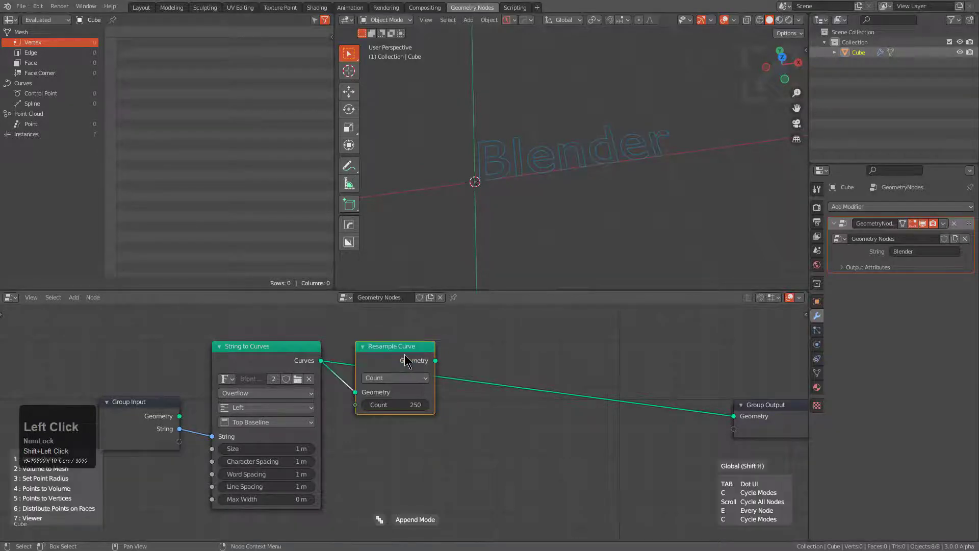
{"action": "scroll", "coordinate": [406, 358], "scroll_direction": "down", "scroll_amount": 3}
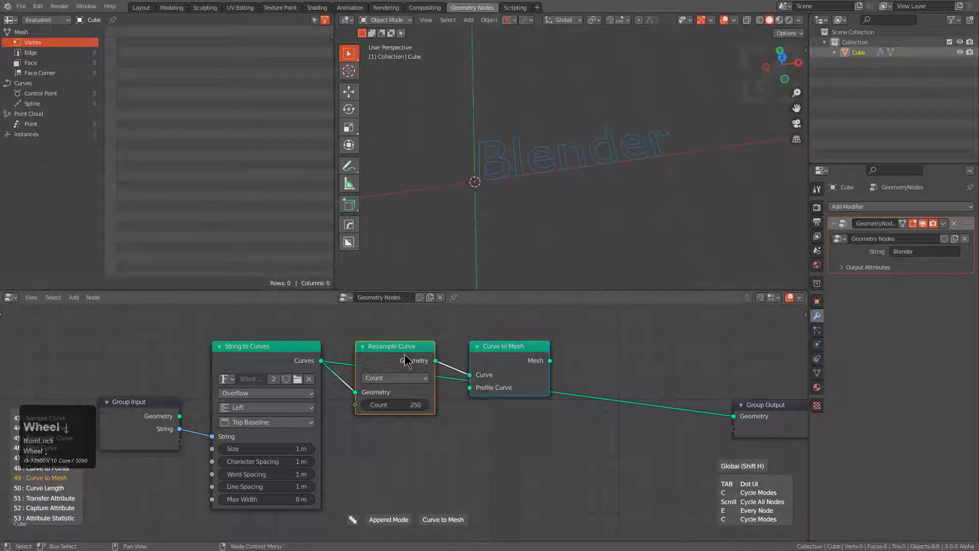
{"action": "scroll", "coordinate": [406, 360], "scroll_direction": "up", "scroll_amount": 2}
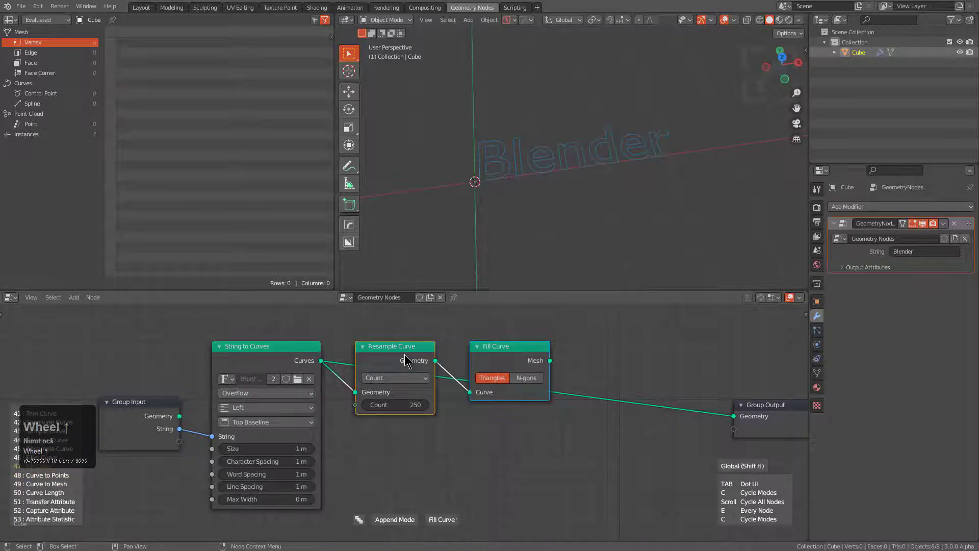
{"action": "scroll", "coordinate": [405, 359], "scroll_direction": "up", "scroll_amount": 6}
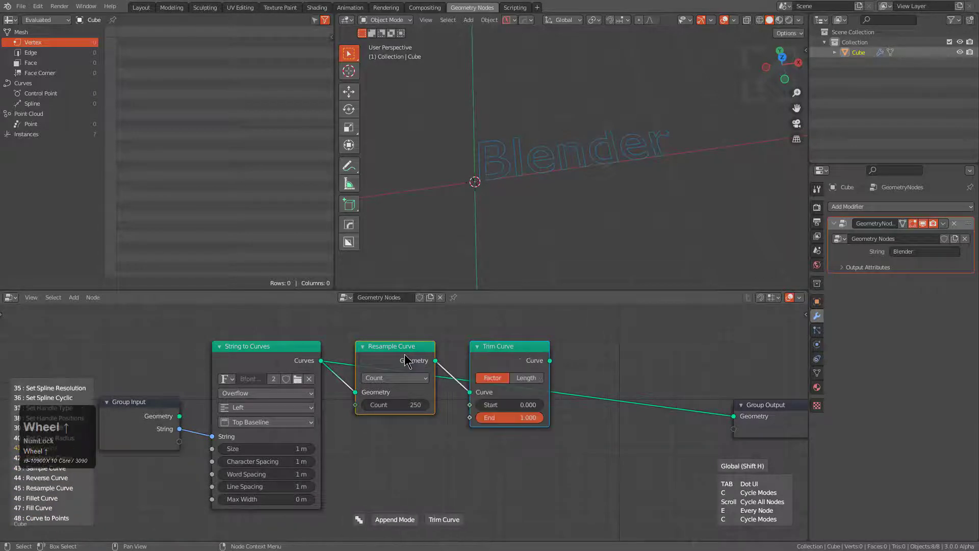
{"action": "scroll", "coordinate": [405, 357], "scroll_direction": "up", "scroll_amount": 5}
{"action": "left_click", "coordinate": [405, 359]}
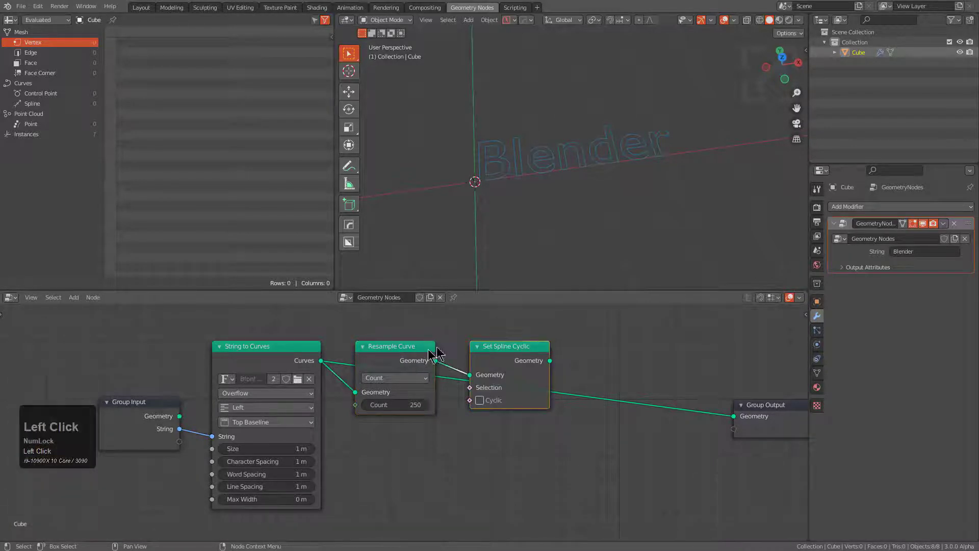
Append a Trim Curve node after Set Spline Cyclic using HOps W Cycle Node in append mode
{"action": "key", "text": "q"}
{"action": "left_click", "coordinate": [522, 368], "text": "shift"}
{"action": "scroll", "coordinate": [521, 368], "scroll_direction": "up", "scroll_amount": 6}
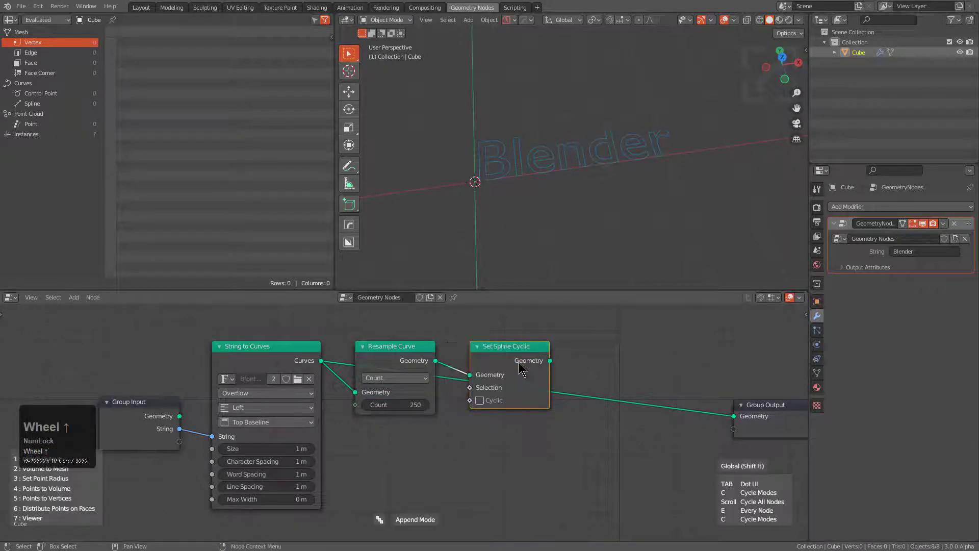
{"action": "scroll", "coordinate": [521, 368], "scroll_direction": "up", "scroll_amount": 2}
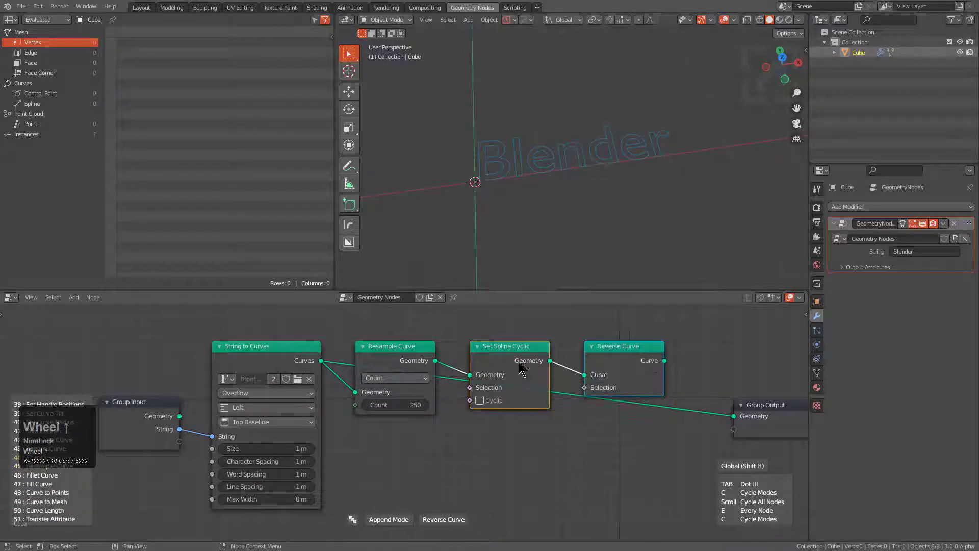
{"action": "scroll", "coordinate": [521, 369], "scroll_direction": "up", "scroll_amount": 4}
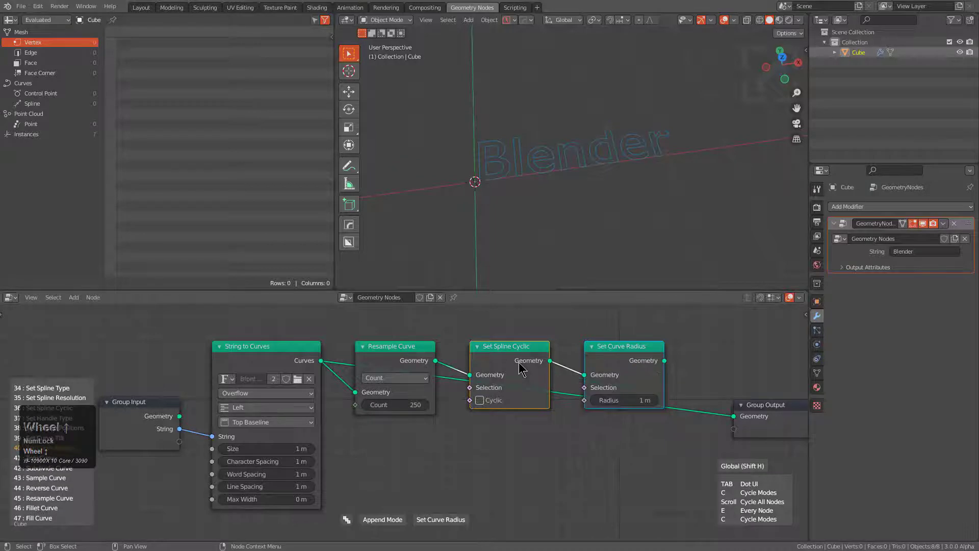
{"action": "scroll", "coordinate": [521, 369], "scroll_direction": "down", "scroll_amount": 1}
{"action": "left_click", "coordinate": [521, 369]}
Move the Group Output node further from Trim Curve and connect Trim Curve's Curve output to its Geometry input
{"action": "middle_click_drag", "start_coordinate": [522, 369], "coordinate": [425, 375]}
{"action": "scroll", "coordinate": [645, 431], "scroll_direction": "down", "scroll_amount": 1}
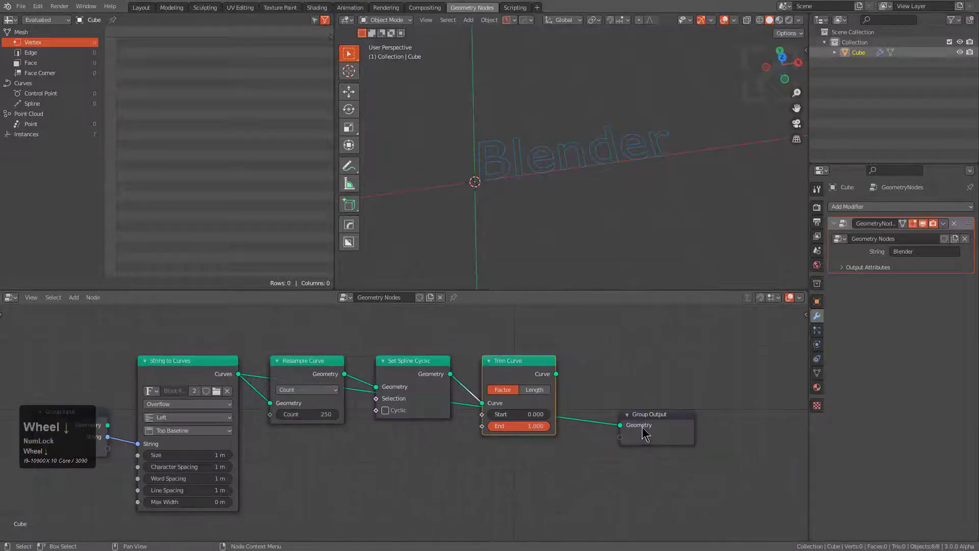
{"action": "left_click_drag", "start_coordinate": [644, 431], "coordinate": [748, 398]}
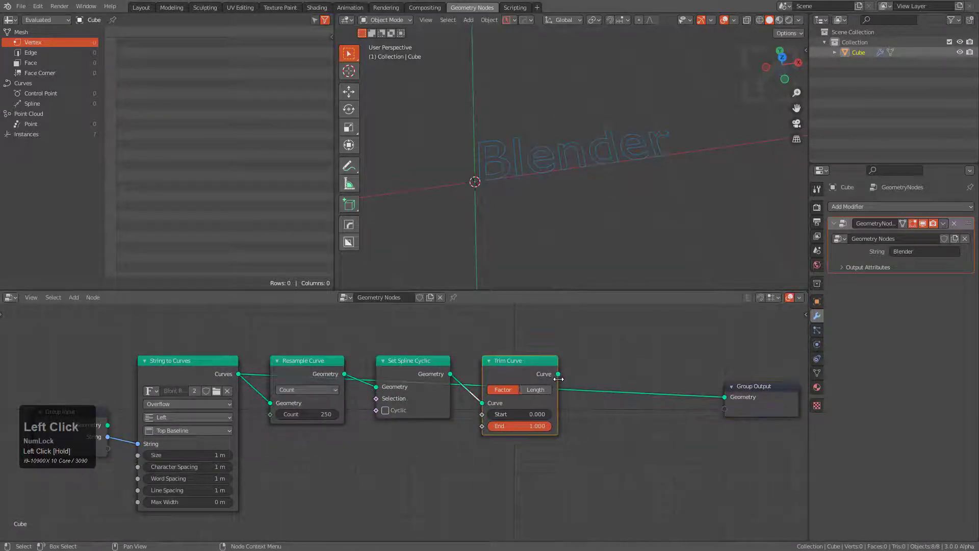
{"action": "left_click_drag", "start_coordinate": [555, 374], "coordinate": [725, 397]}
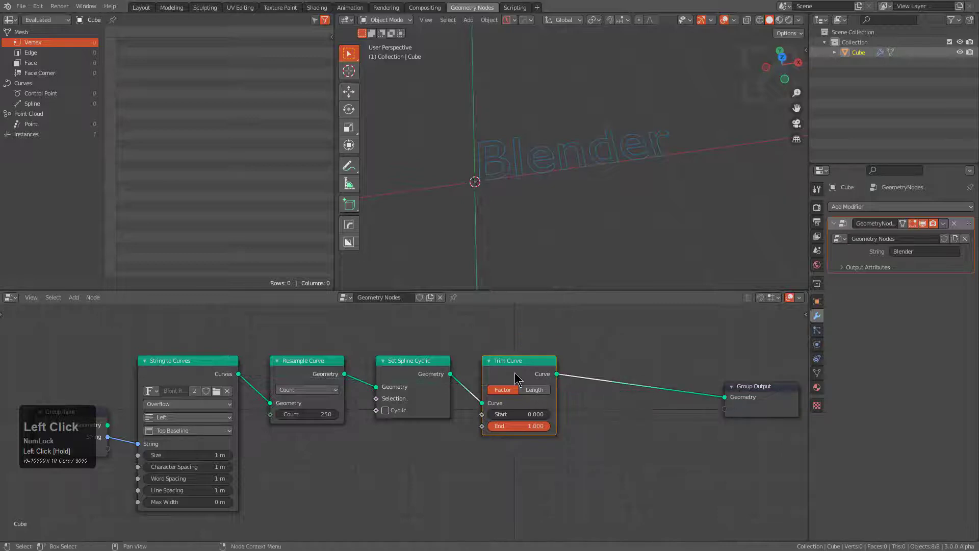
Try out the Cyclic option of Set Spline Cyclic and different End factors on Trim Curve to preview the text outline
{"action": "mouse_move", "coordinate": [536, 427]}
{"action": "left_mouse_down"}
{"action": "mouse_move", "coordinate": [489, 427]}
{"action": "mouse_move", "coordinate": [535, 428]}
{"action": "left_mouse_up"}
{"action": "middle_click_drag", "start_coordinate": [474, 448], "coordinate": [516, 430]}
{"action": "left_click", "coordinate": [209, 350]}
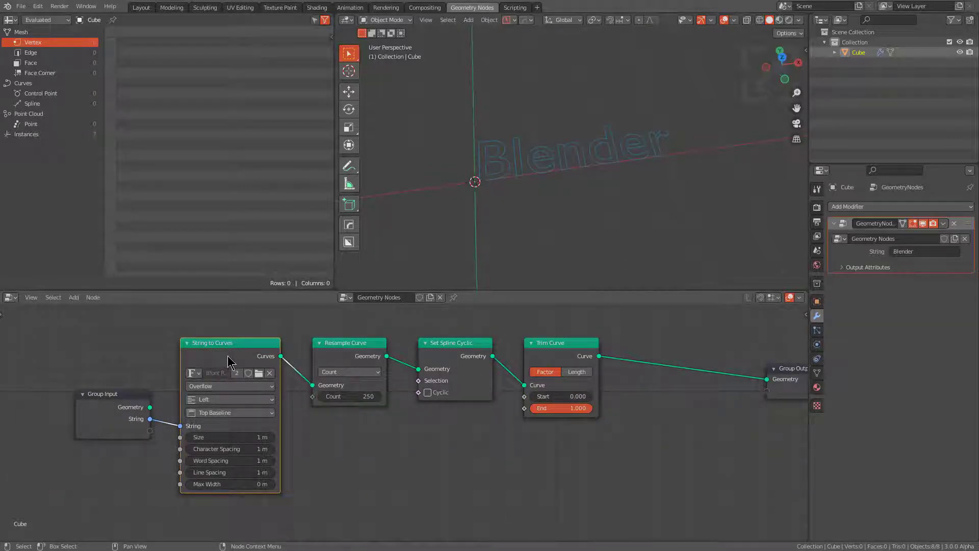
{"action": "left_click", "coordinate": [364, 345]}
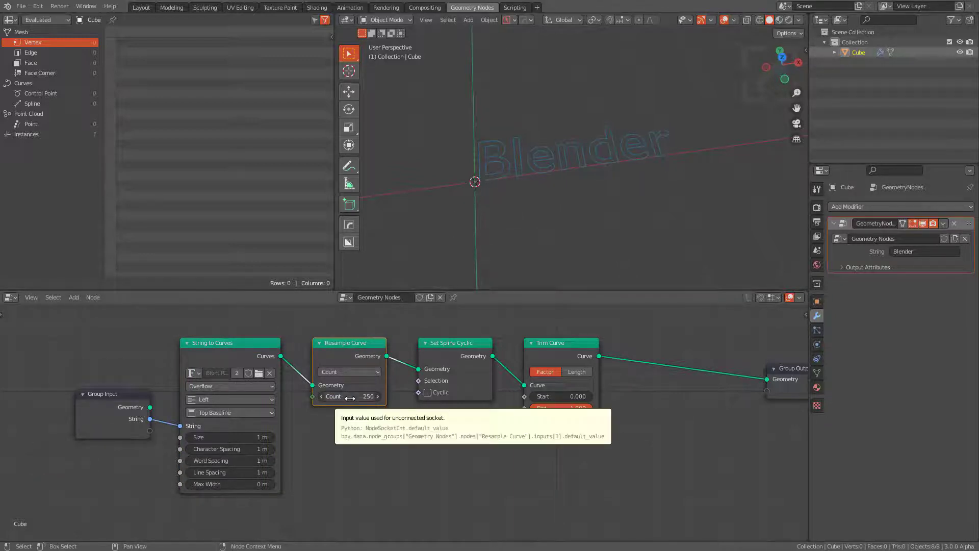
{"action": "left_click_drag", "start_coordinate": [446, 391], "coordinate": [443, 393]}
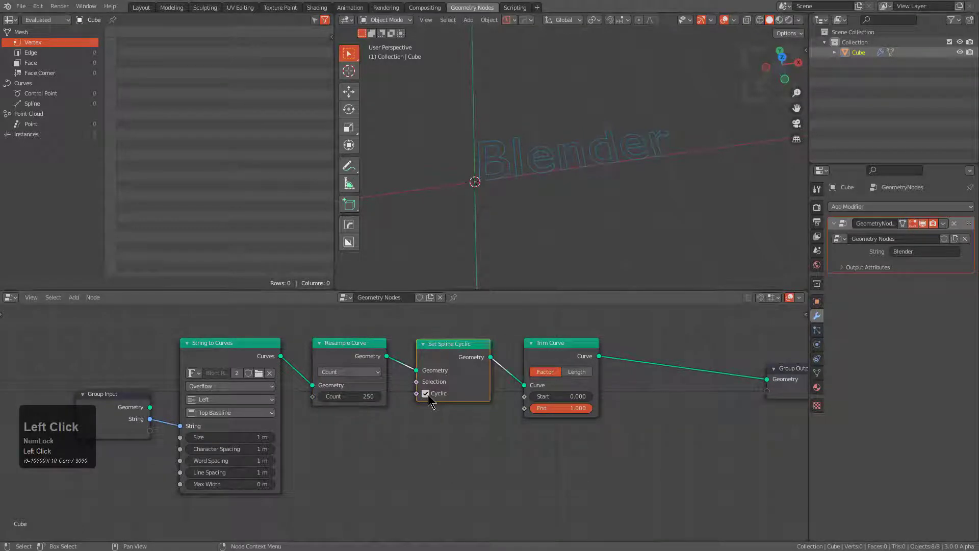
{"action": "mouse_move", "coordinate": [557, 408]}
{"action": "left_mouse_down"}
{"action": "mouse_move", "coordinate": [508, 408]}
{"action": "mouse_move", "coordinate": [576, 408]}
{"action": "left_mouse_up"}
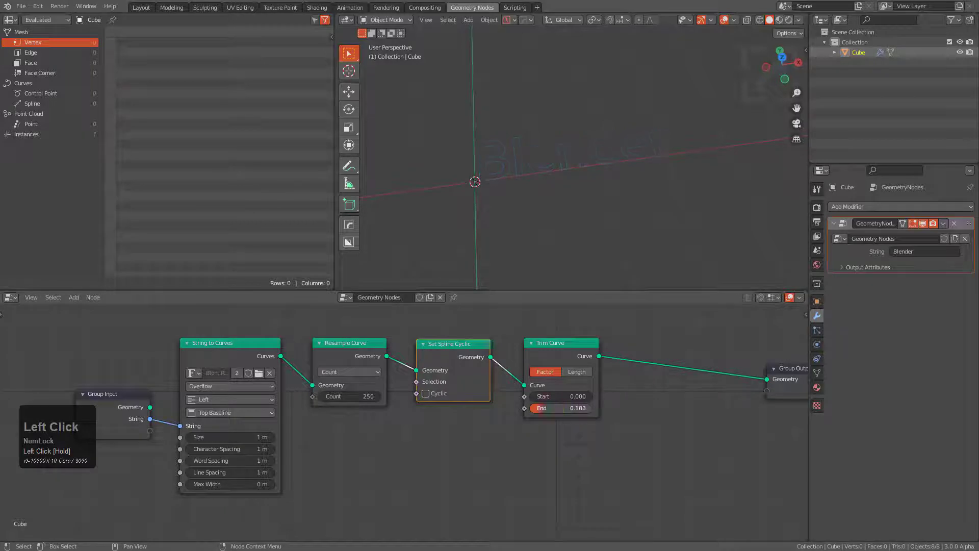
With Trim Curve selected, cycle through the related nodes with HOps W Cycle Node and add a Curve to Mesh node
{"action": "left_click", "coordinate": [556, 344]}
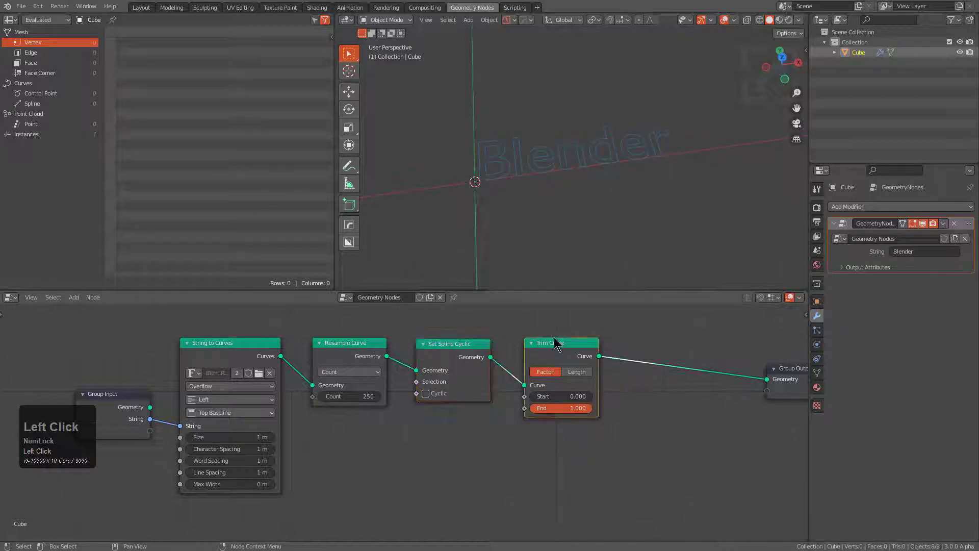
{"action": "key", "text": "q"}
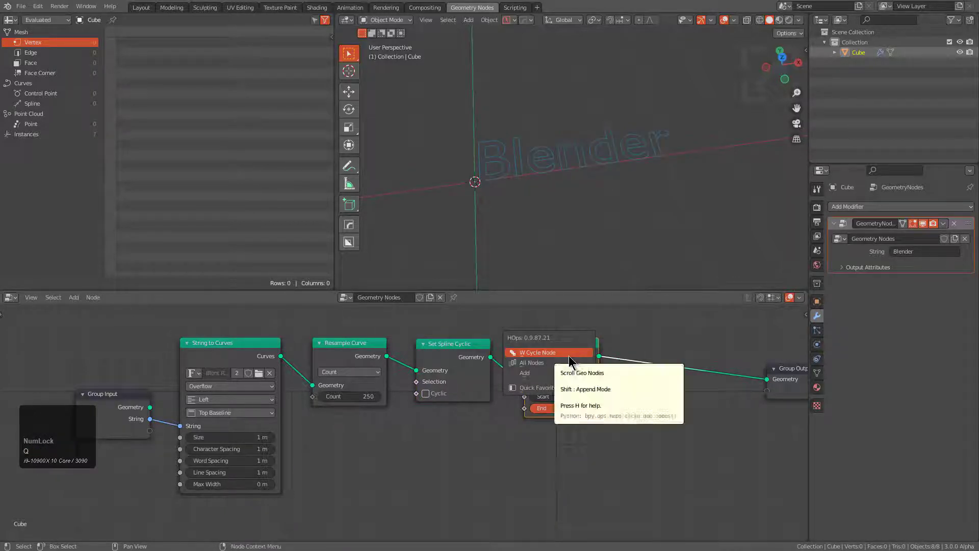
{"action": "left_click", "coordinate": [569, 356]}
{"action": "scroll", "coordinate": [569, 356], "scroll_direction": "up", "scroll_amount": 2}
{"action": "scroll", "coordinate": [571, 362], "scroll_direction": "up", "scroll_amount": 6}
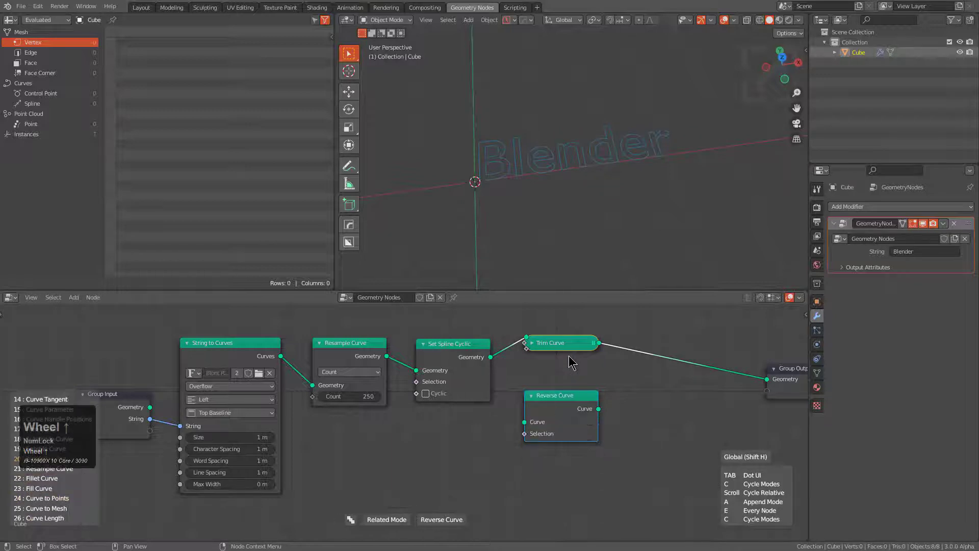
{"action": "scroll", "coordinate": [571, 362], "scroll_direction": "down", "scroll_amount": 2}
{"action": "scroll", "coordinate": [571, 362], "scroll_direction": "down", "scroll_amount": 1}
{"action": "scroll", "coordinate": [571, 362], "scroll_direction": "down", "scroll_amount": 3}
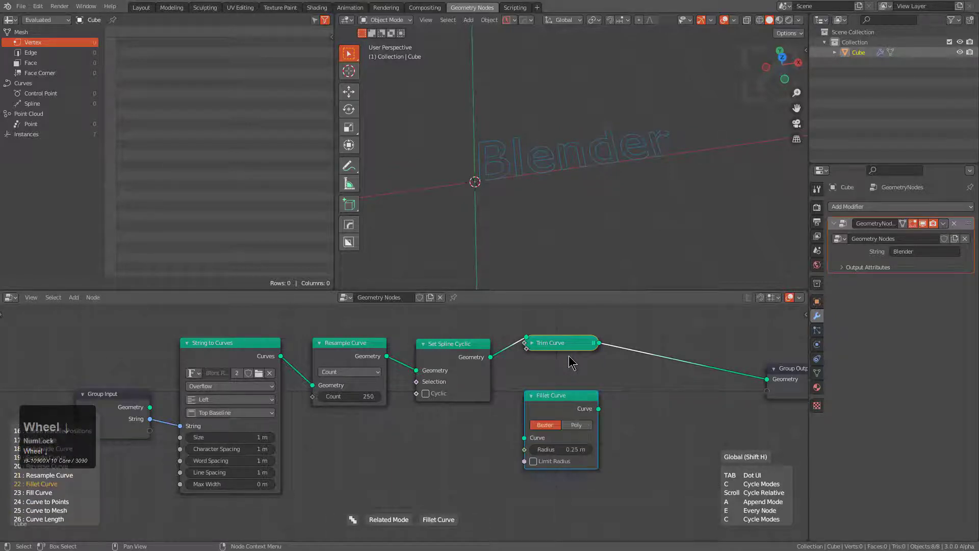
{"action": "scroll", "coordinate": [571, 362], "scroll_direction": "up", "scroll_amount": 1}
{"action": "scroll", "coordinate": [571, 362], "scroll_direction": "up", "scroll_amount": 6}
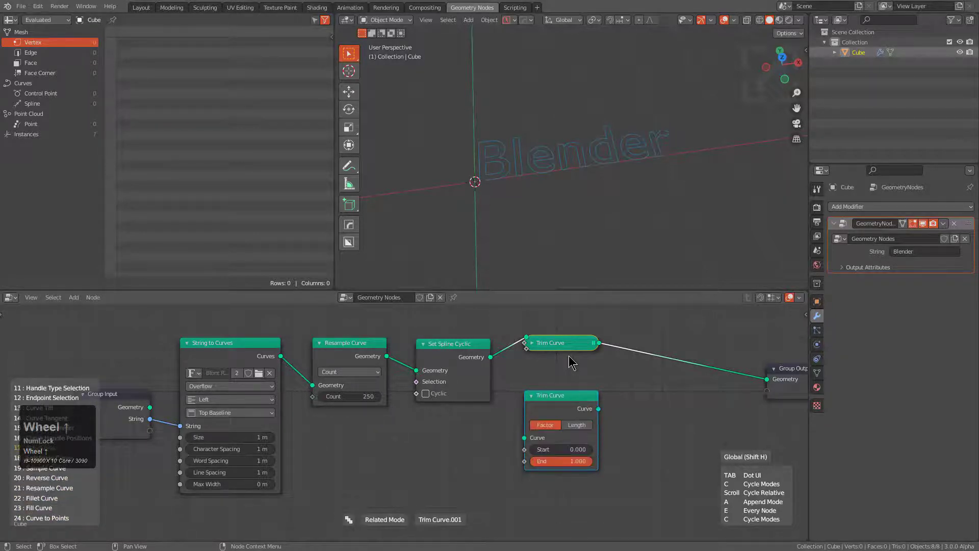
{"action": "scroll", "coordinate": [571, 362], "scroll_direction": "down", "scroll_amount": 7}
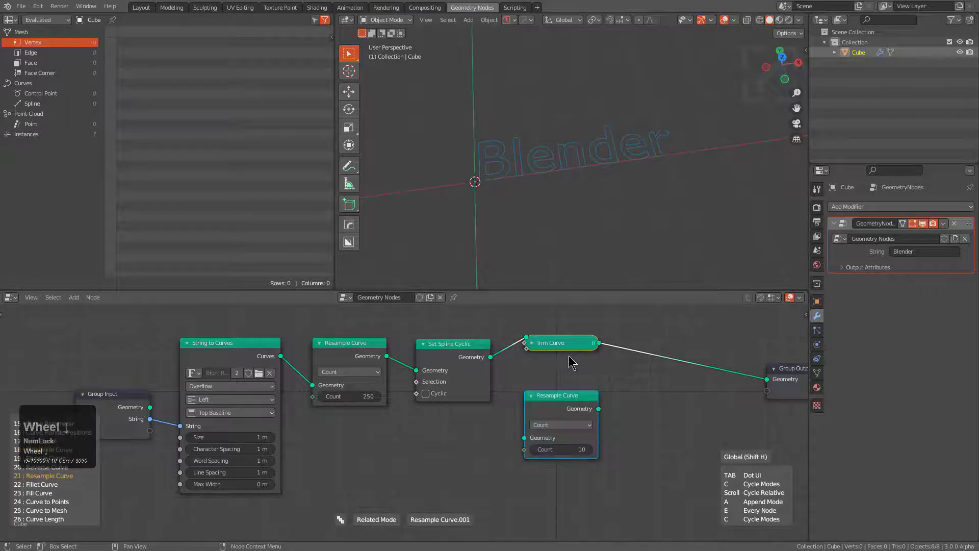
{"action": "scroll", "coordinate": [571, 362], "scroll_direction": "down", "scroll_amount": 2}
{"action": "scroll", "coordinate": [571, 362], "scroll_direction": "down", "scroll_amount": 2}
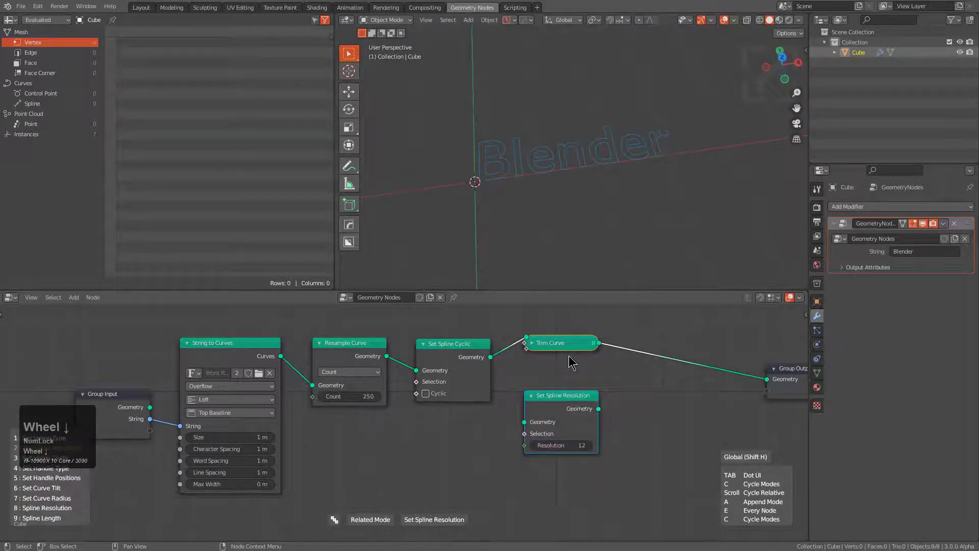
{"action": "scroll", "coordinate": [571, 362], "scroll_direction": "up", "scroll_amount": 5}
{"action": "scroll", "coordinate": [571, 362], "scroll_direction": "down", "scroll_amount": 2}
{"action": "left_click", "coordinate": [572, 362]}
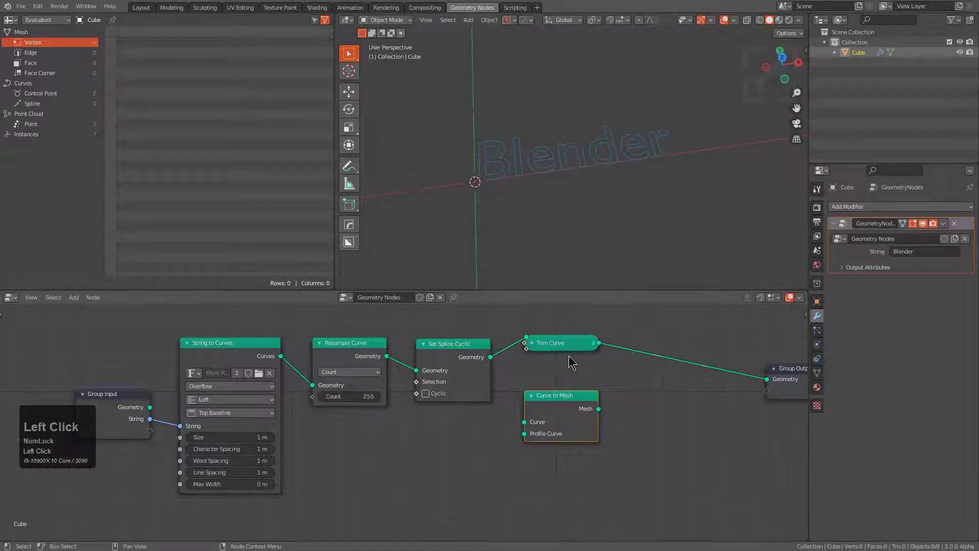
Expand the collapsed Trim Curve node and insert Curve to Mesh on the link between Trim Curve and Group Output
{"action": "left_click", "coordinate": [532, 343]}
{"action": "left_click_drag", "start_coordinate": [553, 436], "coordinate": [670, 398]}
{"action": "middle_click_drag", "start_coordinate": [619, 437], "coordinate": [568, 426]}
{"action": "scroll", "coordinate": [518, 439], "scroll_direction": "down", "scroll_amount": 1}
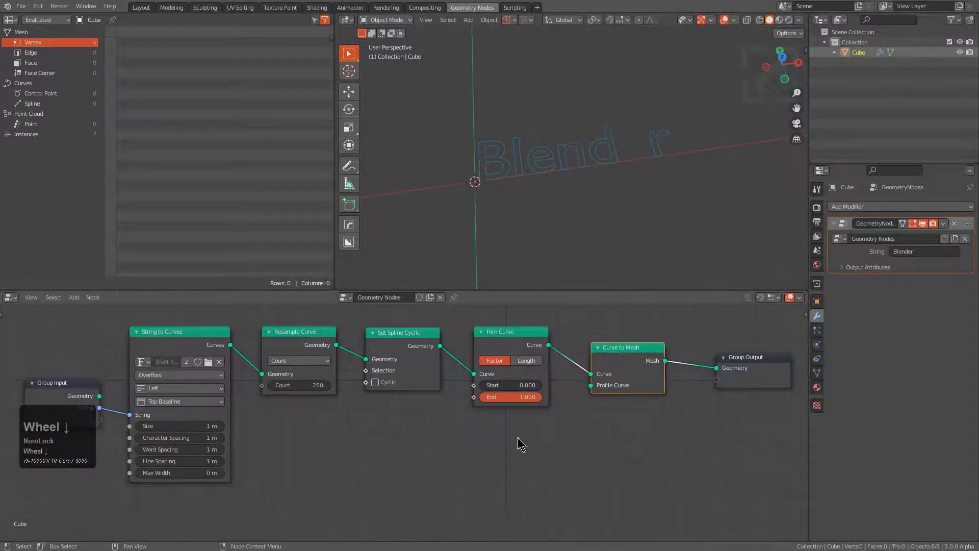
Deselect all nodes and start HOps W Cycle Node in All Mode to browse the available node types
{"action": "key", "text": "alt+a"}
{"action": "key", "text": "q"}
{"action": "left_click", "coordinate": [474, 440]}
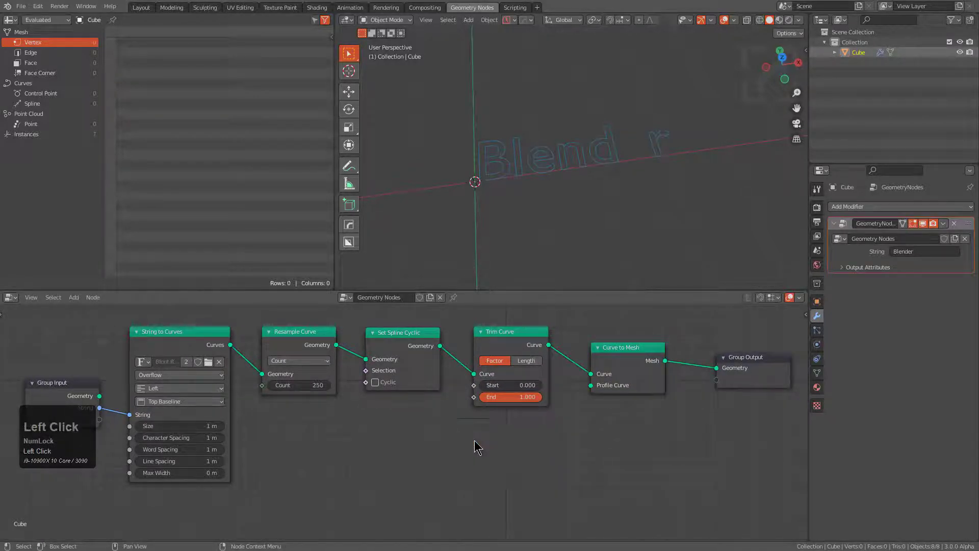
{"action": "key", "text": "shift+h"}
{"action": "scroll", "coordinate": [475, 446], "scroll_direction": "up", "scroll_amount": 4}
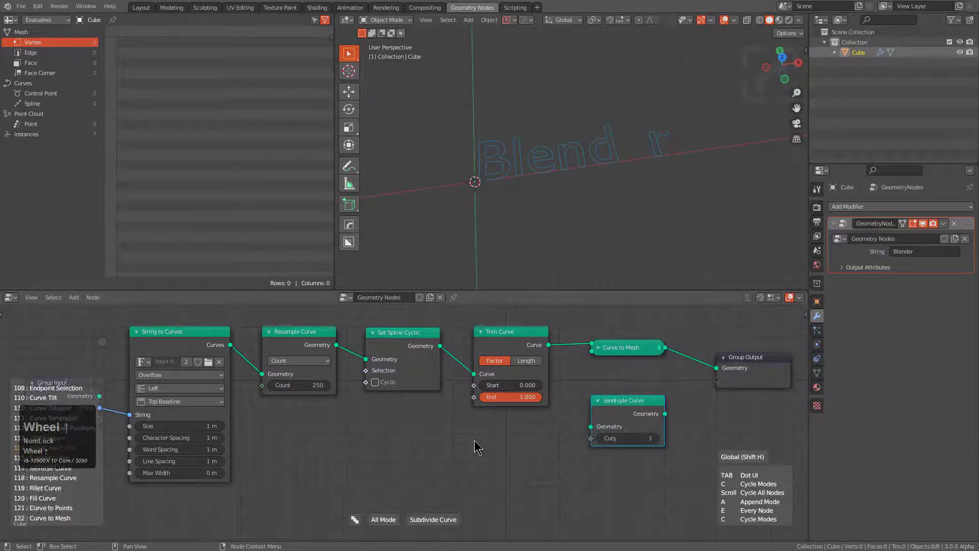
{"action": "scroll", "coordinate": [476, 447], "scroll_direction": "up", "scroll_amount": 16}
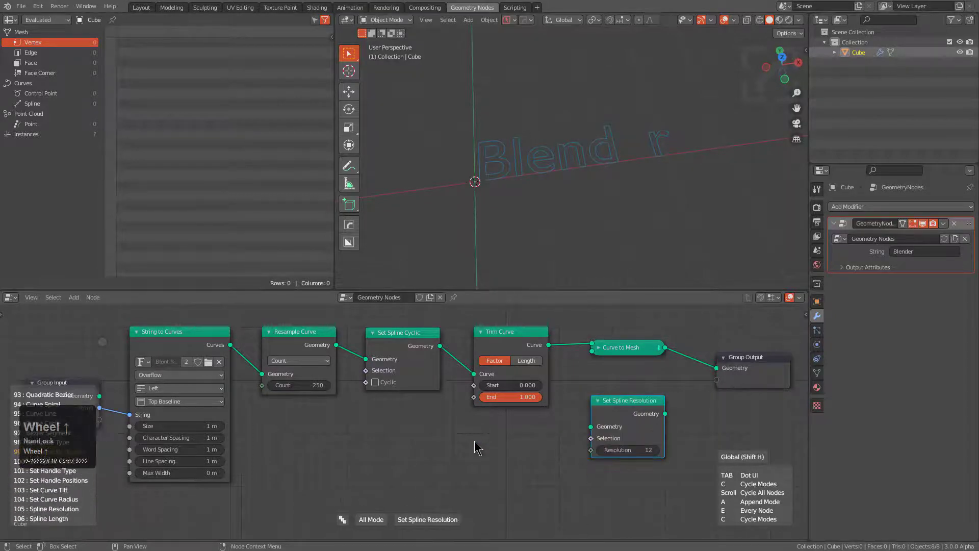
{"action": "scroll", "coordinate": [474, 448], "scroll_direction": "up", "scroll_amount": 14}
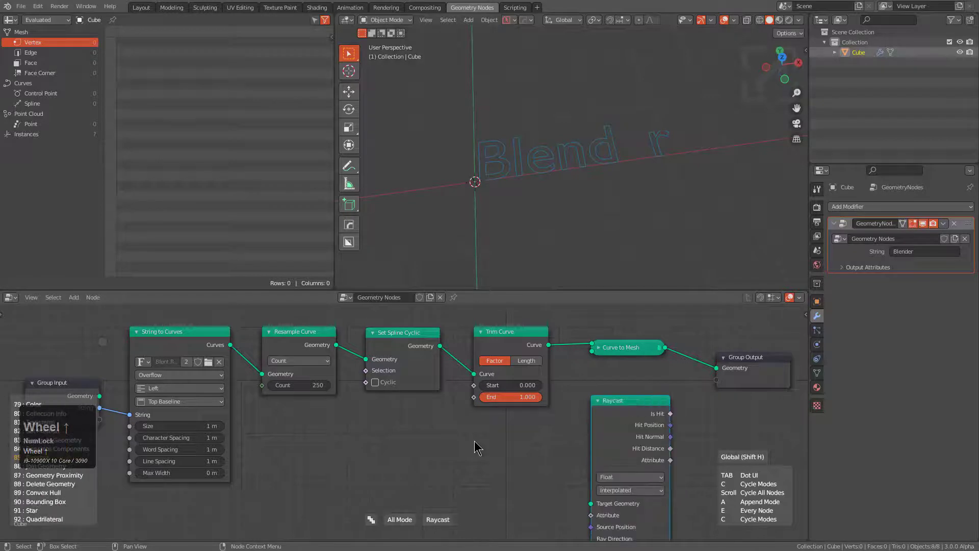
{"action": "scroll", "coordinate": [474, 448], "scroll_direction": "up", "scroll_amount": 11}
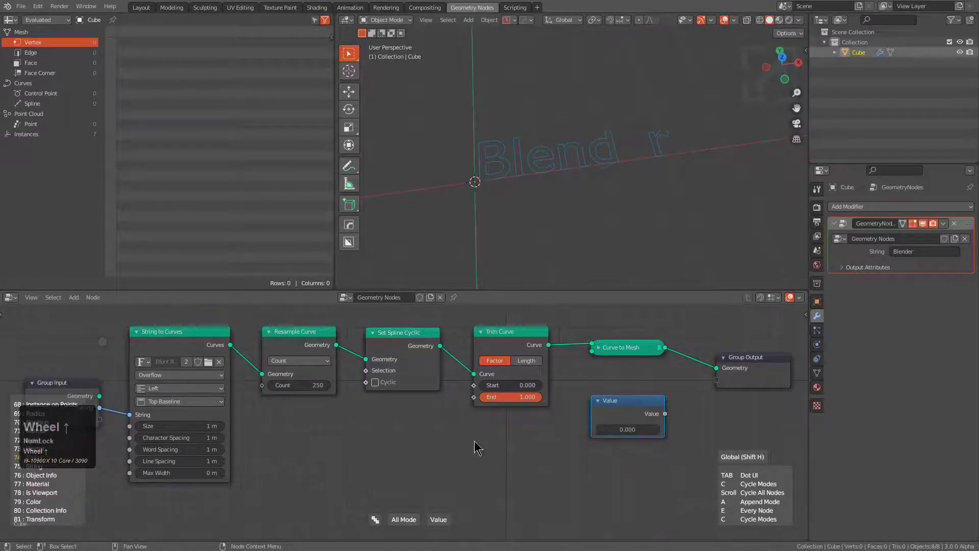
Using the Dot UI of HOps W Cycle Node, limit cycling to Curve Primitives and add a Curve Circle node
{"action": "key", "text": "Tab"}
{"action": "scroll", "coordinate": [157, 401], "scroll_direction": "up", "scroll_amount": 3}
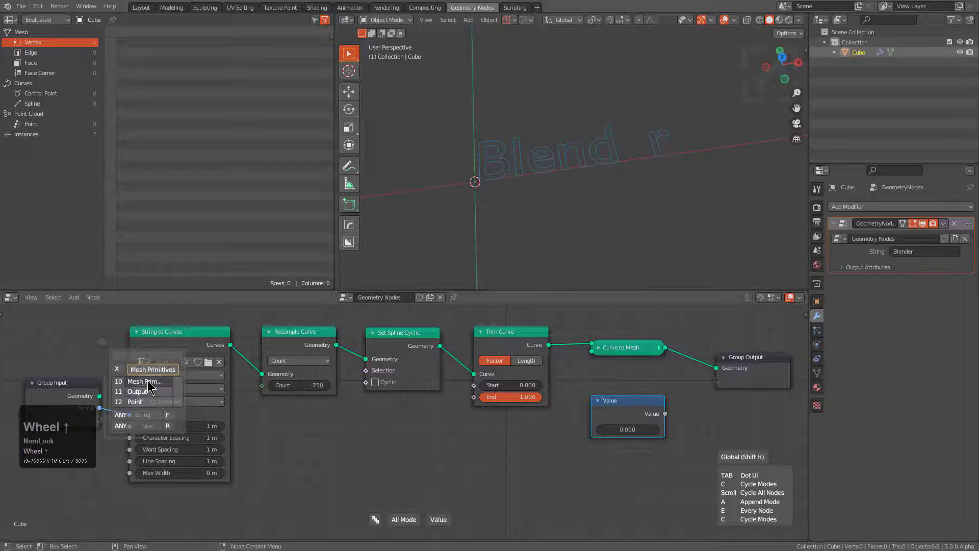
{"action": "scroll", "coordinate": [148, 387], "scroll_direction": "down", "scroll_amount": 2}
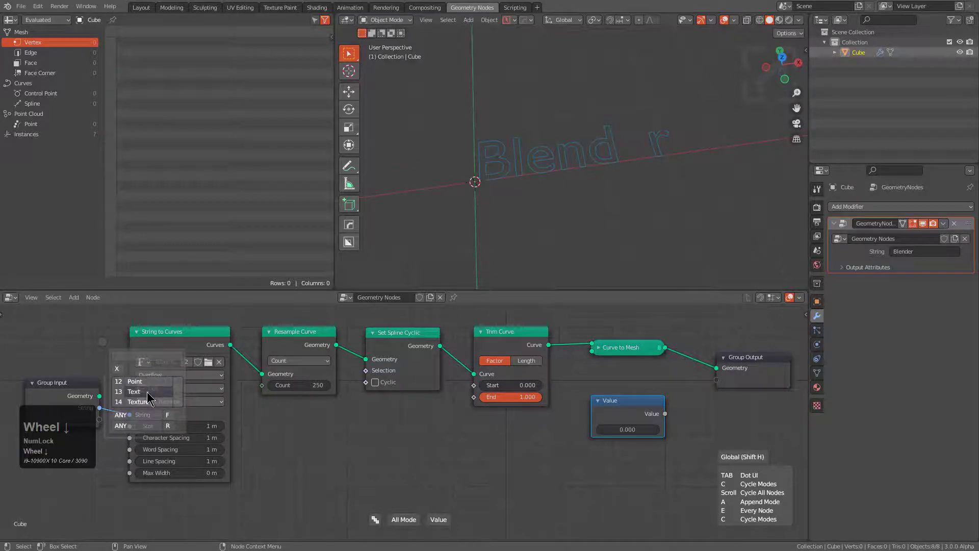
{"action": "scroll", "coordinate": [147, 392], "scroll_direction": "up", "scroll_amount": 6}
{"action": "left_click", "coordinate": [150, 387]}
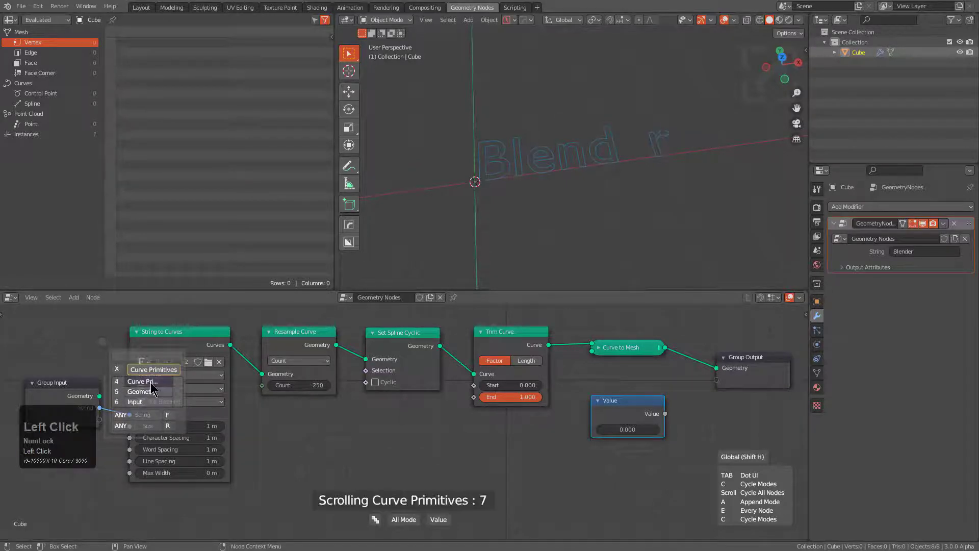
{"action": "scroll", "coordinate": [448, 447], "scroll_direction": "down", "scroll_amount": 2}
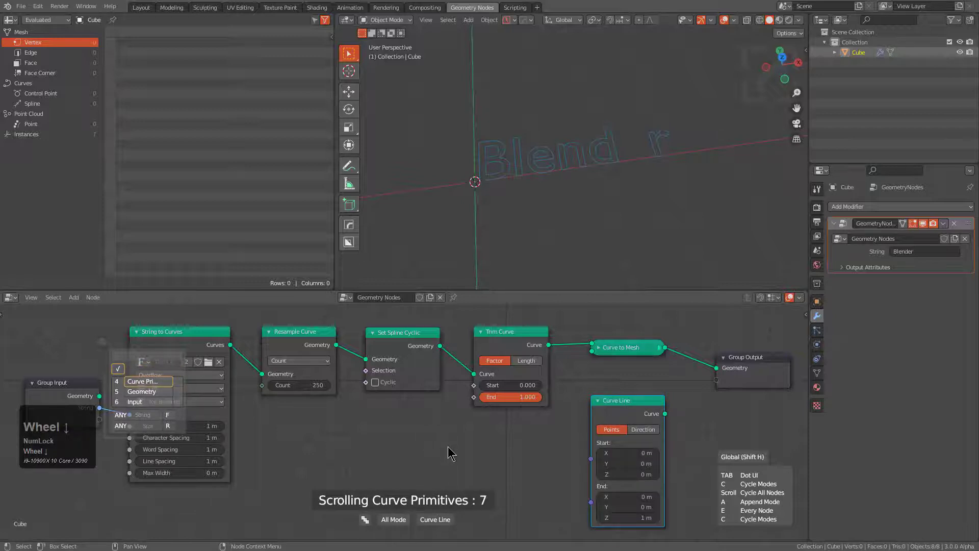
{"action": "scroll", "coordinate": [448, 446], "scroll_direction": "up", "scroll_amount": 4}
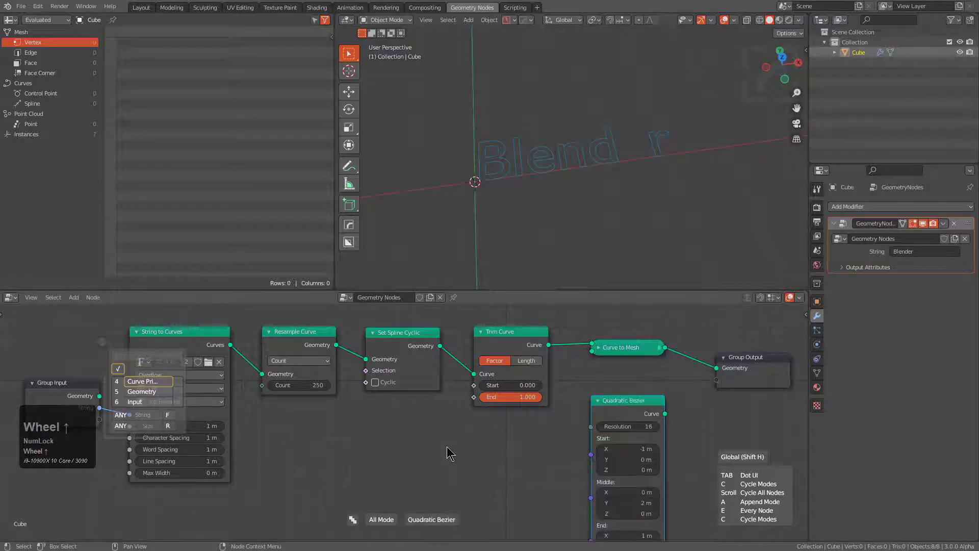
{"action": "scroll", "coordinate": [447, 453], "scroll_direction": "up", "scroll_amount": 2}
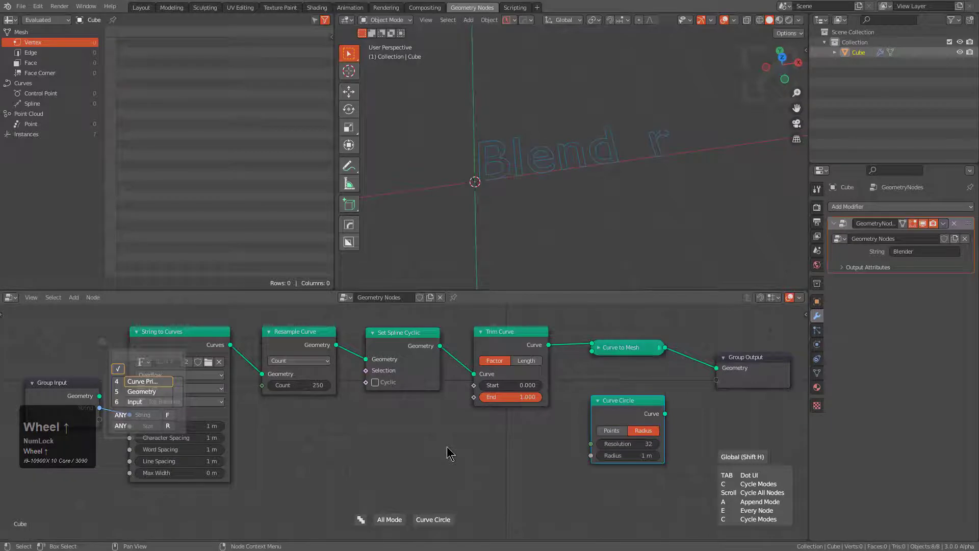
{"action": "left_click", "coordinate": [446, 447]}
Connect Curve Circle to the Profile Curve of the expanded Curve to Mesh node and set the circle's radius to 0.01 m
{"action": "left_click_drag", "start_coordinate": [635, 403], "coordinate": [591, 385]}
{"action": "left_click", "coordinate": [600, 348]}
{"action": "left_click", "coordinate": [635, 489]}
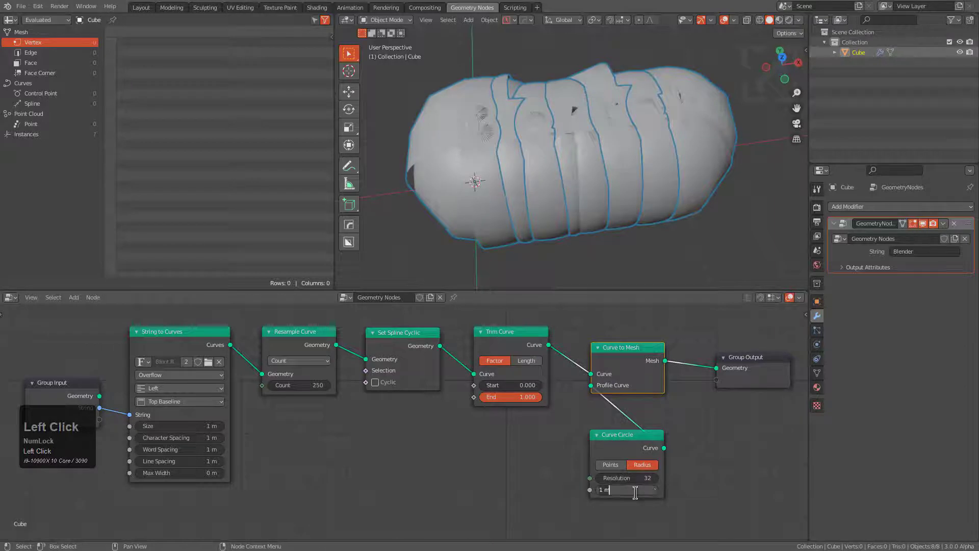
{"action": "type", "text": "1"}
{"action": "key", "text": "Return"}
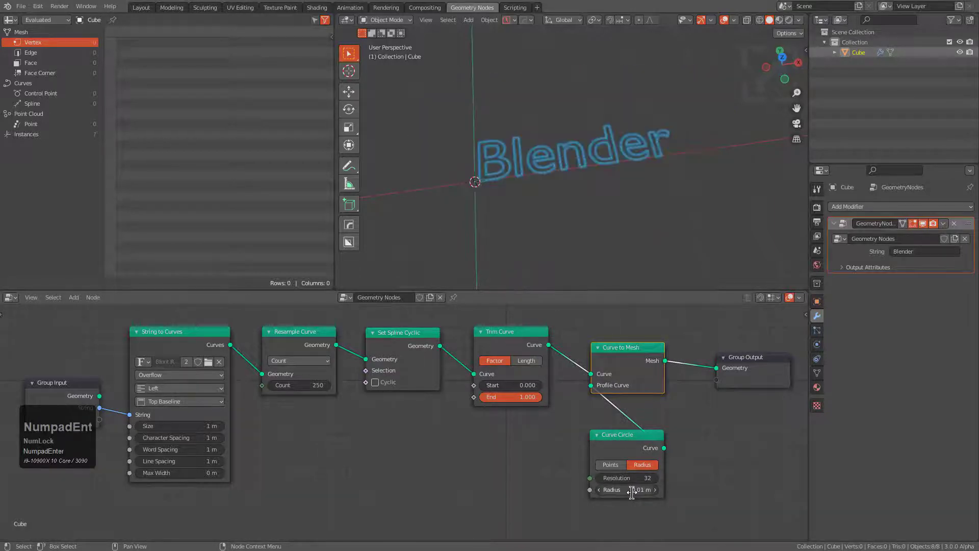
Set the Curve Circle's resolution to 8 and deselect the text object to check the tube outline
{"action": "scroll", "coordinate": [532, 170], "scroll_direction": "up", "scroll_amount": 5}
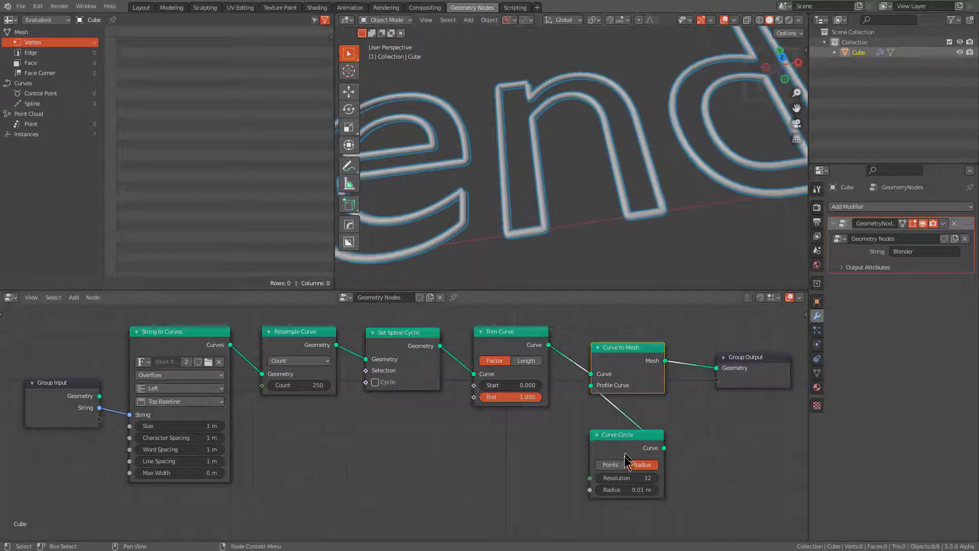
{"action": "left_click", "coordinate": [634, 477]}
{"action": "type", "text": "8"}
{"action": "key", "text": "KP_Enter"}
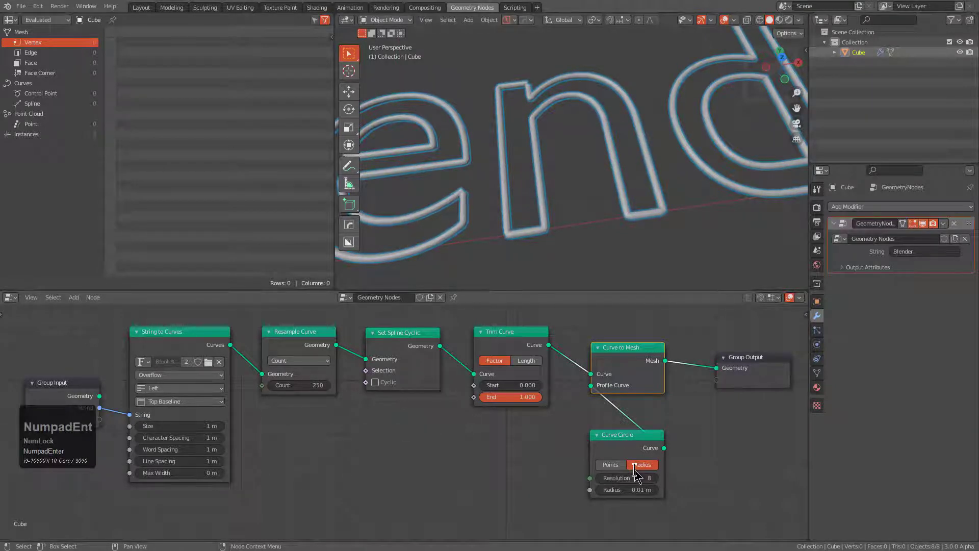
{"action": "scroll", "coordinate": [542, 171], "scroll_direction": "down", "scroll_amount": 2}
{"action": "middle_click_drag", "start_coordinate": [542, 175], "coordinate": [575, 178], "text": "shift"}
{"action": "scroll", "coordinate": [586, 181], "scroll_direction": "down", "scroll_amount": 3}
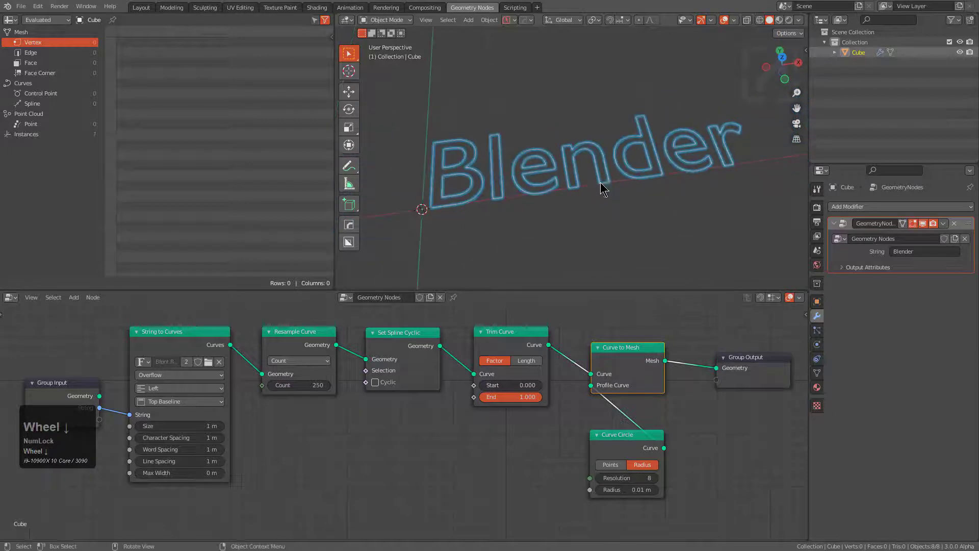
{"action": "scroll", "coordinate": [563, 153], "scroll_direction": "up", "scroll_amount": 2}
{"action": "key", "text": "alt+a"}
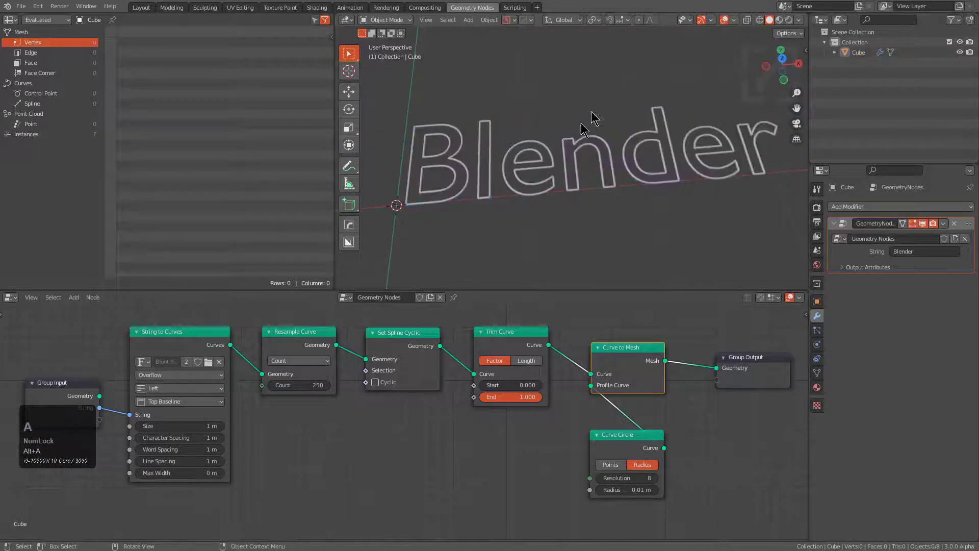
Select the text object, create a new material for it and change its surface shader to Emission
{"action": "left_click", "coordinate": [649, 184]}
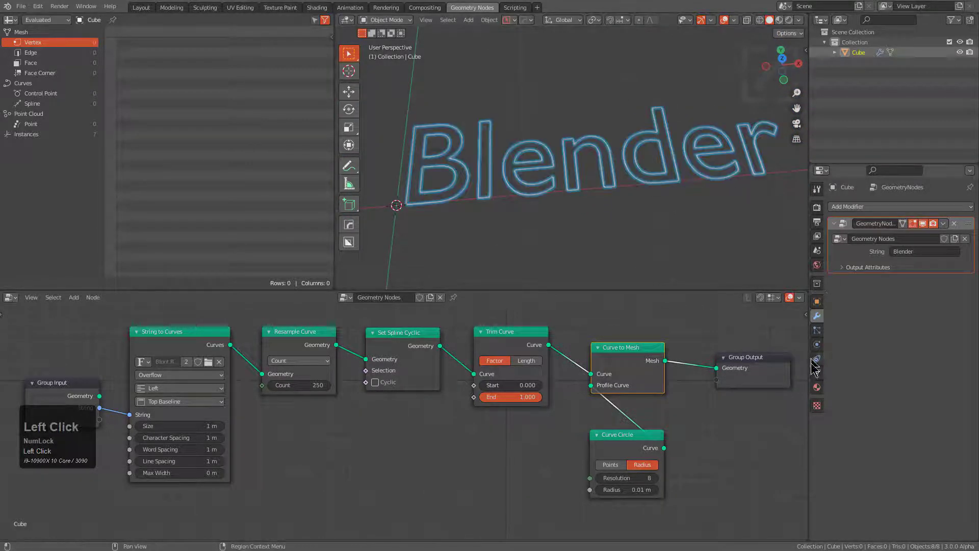
{"action": "left_click", "coordinate": [817, 387]}
{"action": "left_click", "coordinate": [939, 250]}
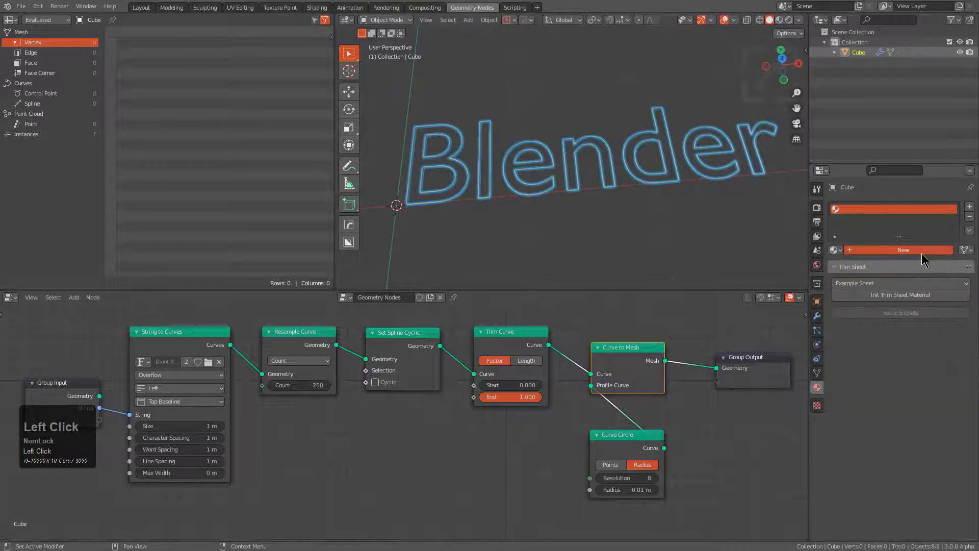
{"action": "left_click", "coordinate": [905, 315]}
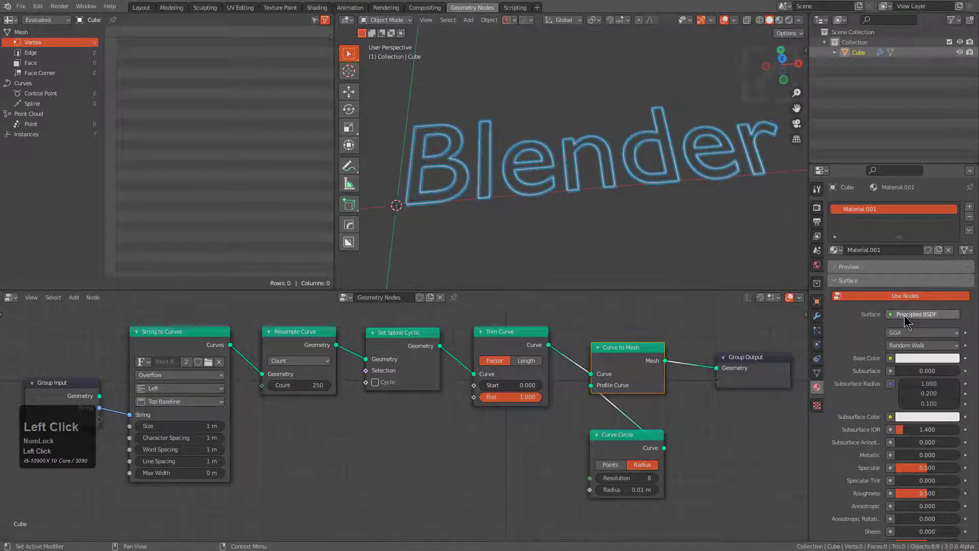
{"action": "left_click", "coordinate": [889, 109]}
Set the material's emission color to pink and its strength to 6
{"action": "left_click", "coordinate": [925, 333]}
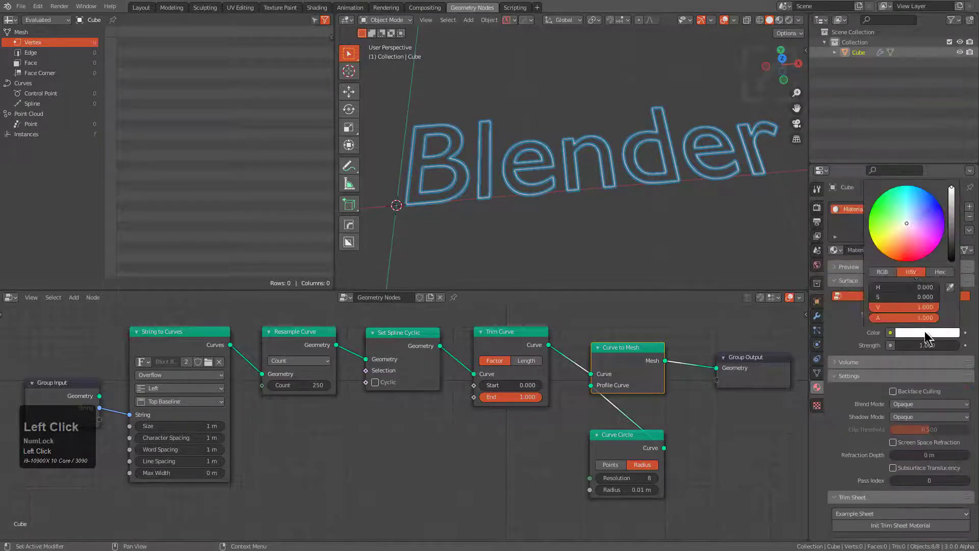
{"action": "left_click_drag", "start_coordinate": [905, 232], "coordinate": [910, 237]}
{"action": "left_click", "coordinate": [928, 345]}
{"action": "type", "text": "1.0"}
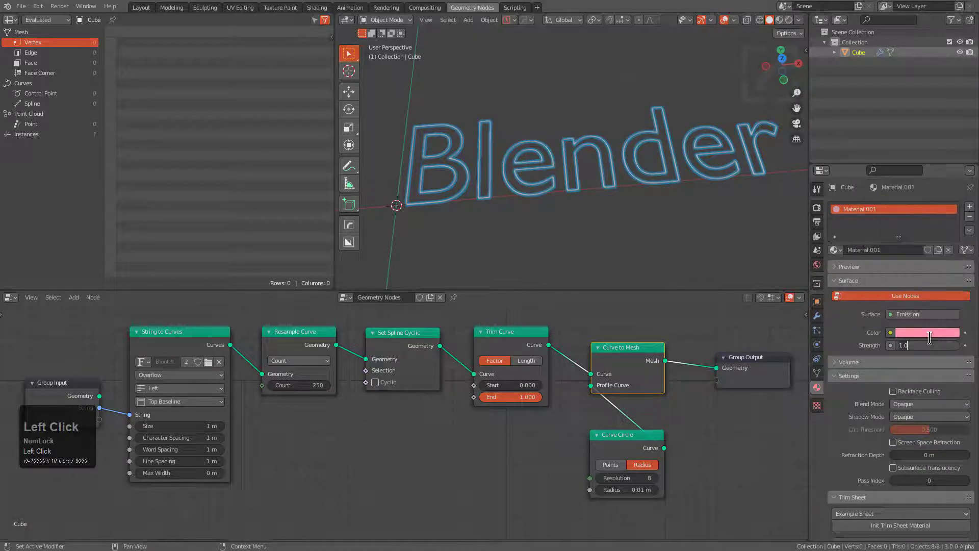
{"action": "type", "text": "6"}
{"action": "key", "text": "KP_Enter"}
Move the Group Output node farther from Curve to Mesh to make room for another node
{"action": "middle_click_drag", "start_coordinate": [634, 399], "coordinate": [554, 417]}
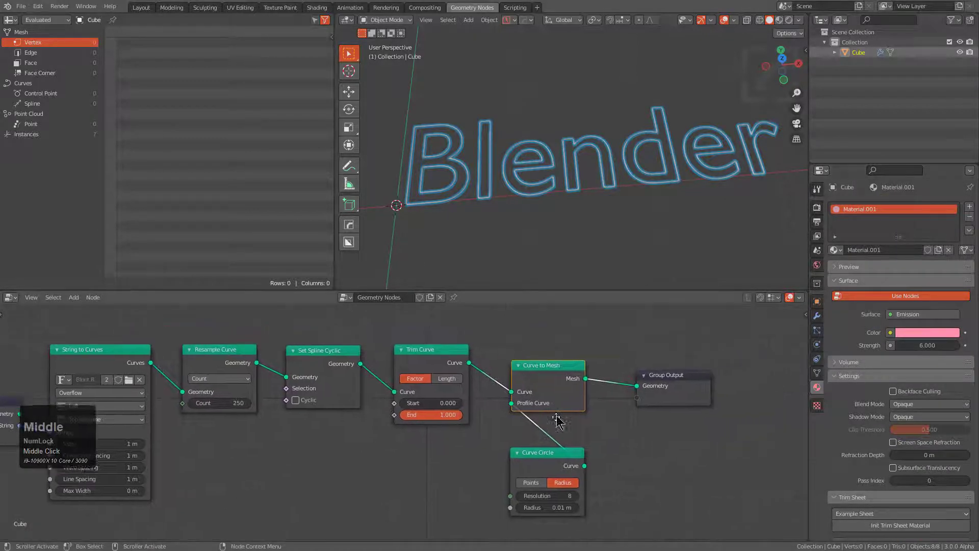
{"action": "left_click_drag", "start_coordinate": [836, 250], "coordinate": [674, 334]}
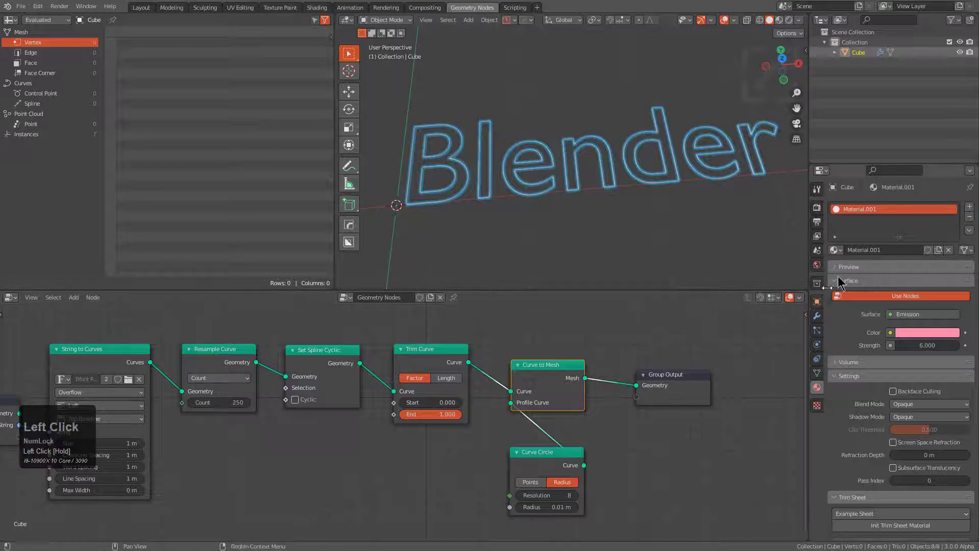
{"action": "middle_click_drag", "start_coordinate": [698, 343], "coordinate": [566, 356]}
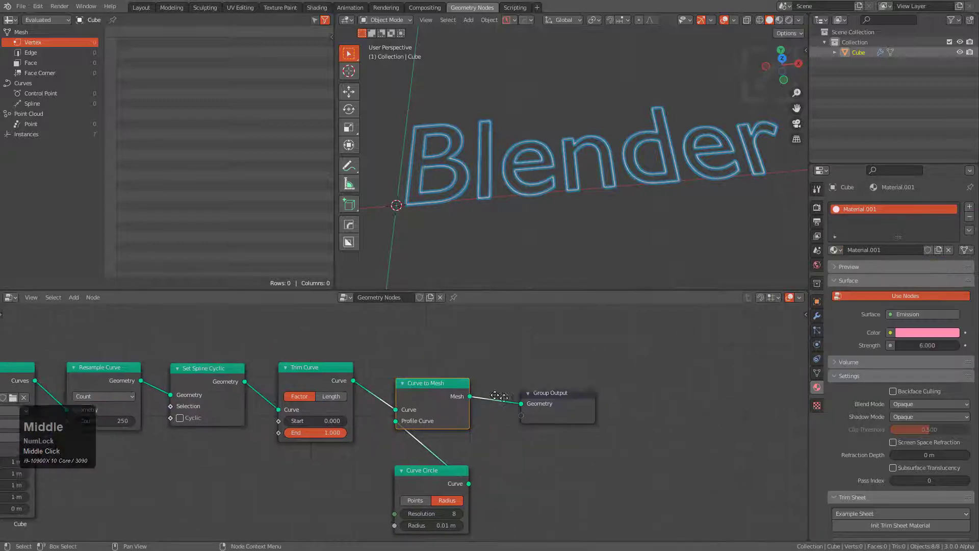
{"action": "left_click_drag", "start_coordinate": [540, 398], "coordinate": [720, 395]}
With Curve to Mesh selected, cycle through nodes with HOps W Cycle Node in Append Mode and add Set Material
{"action": "left_click", "coordinate": [437, 393]}
{"action": "key", "text": "q"}
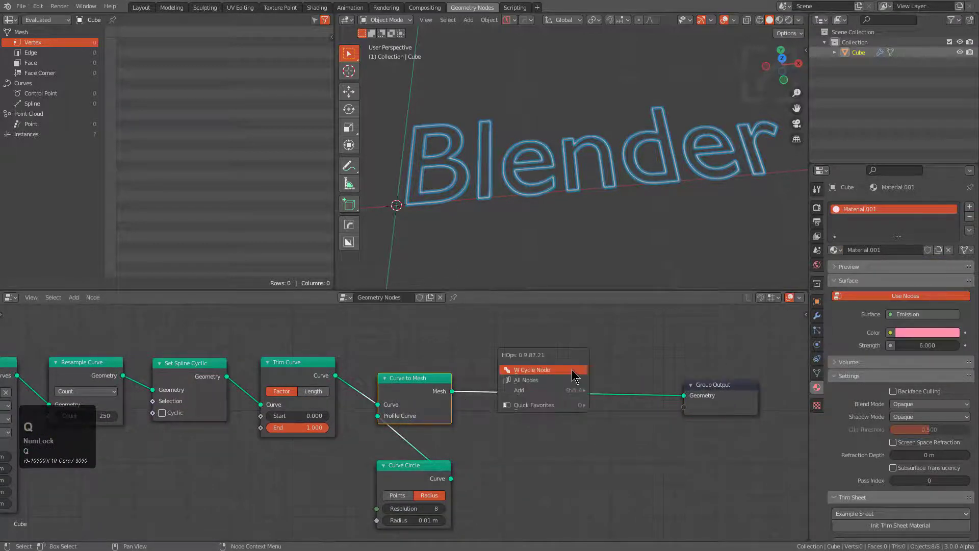
{"action": "left_click", "coordinate": [573, 370]}
{"action": "scroll", "coordinate": [573, 376], "scroll_direction": "up", "scroll_amount": 4}
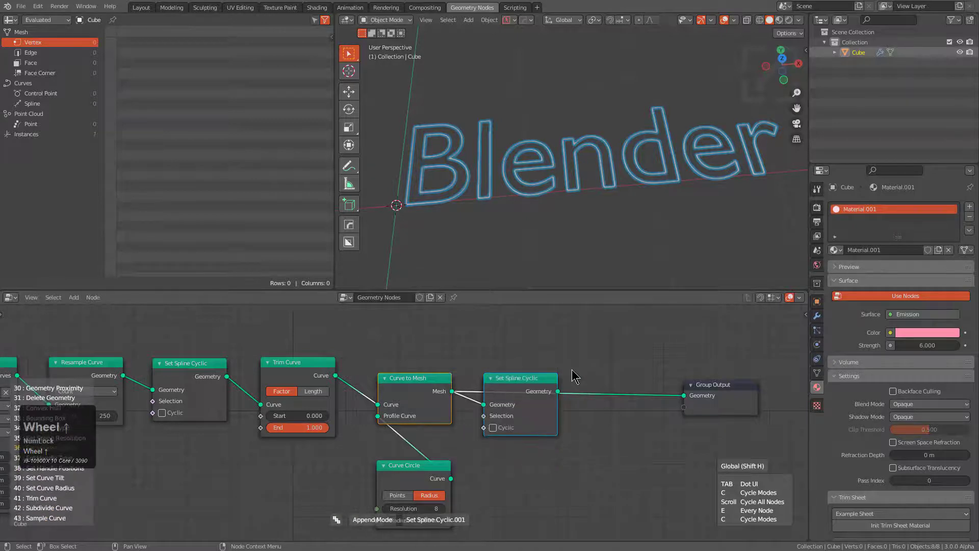
{"action": "scroll", "coordinate": [575, 376], "scroll_direction": "up", "scroll_amount": 20}
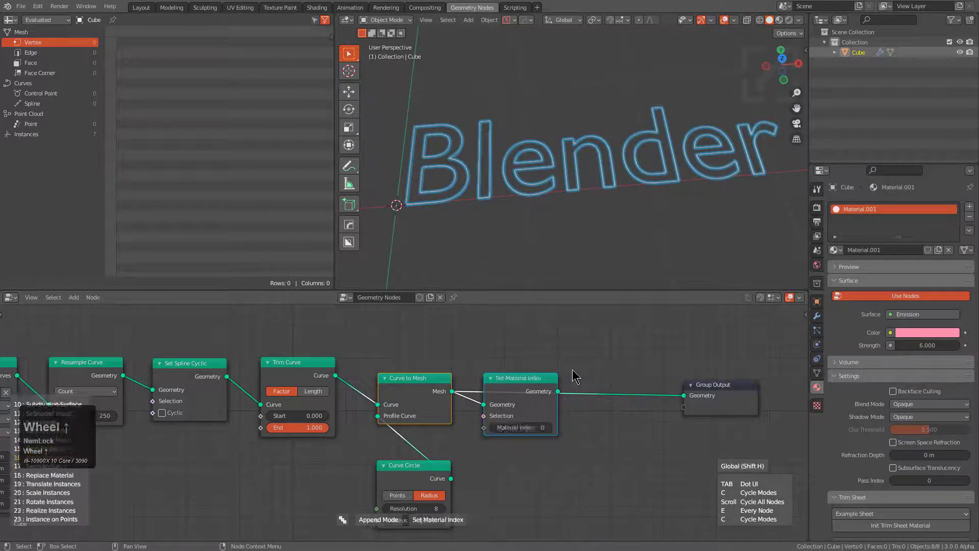
{"action": "scroll", "coordinate": [575, 376], "scroll_direction": "down", "scroll_amount": 3}
{"action": "scroll", "coordinate": [572, 369], "scroll_direction": "up", "scroll_amount": 1}
{"action": "scroll", "coordinate": [572, 369], "scroll_direction": "down", "scroll_amount": 2}
{"action": "scroll", "coordinate": [572, 369], "scroll_direction": "down", "scroll_amount": 1}
{"action": "scroll", "coordinate": [572, 369], "scroll_direction": "up", "scroll_amount": 1}
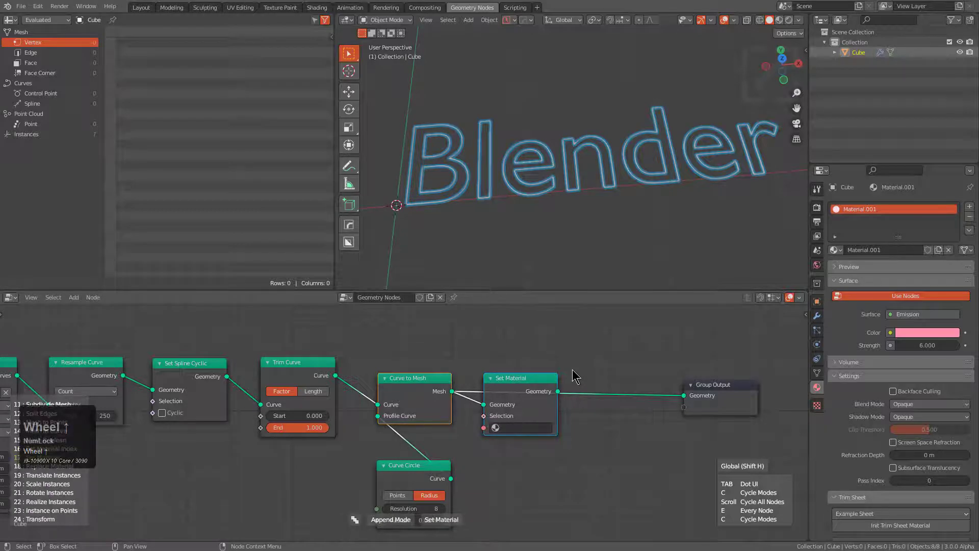
{"action": "left_click", "coordinate": [575, 376]}
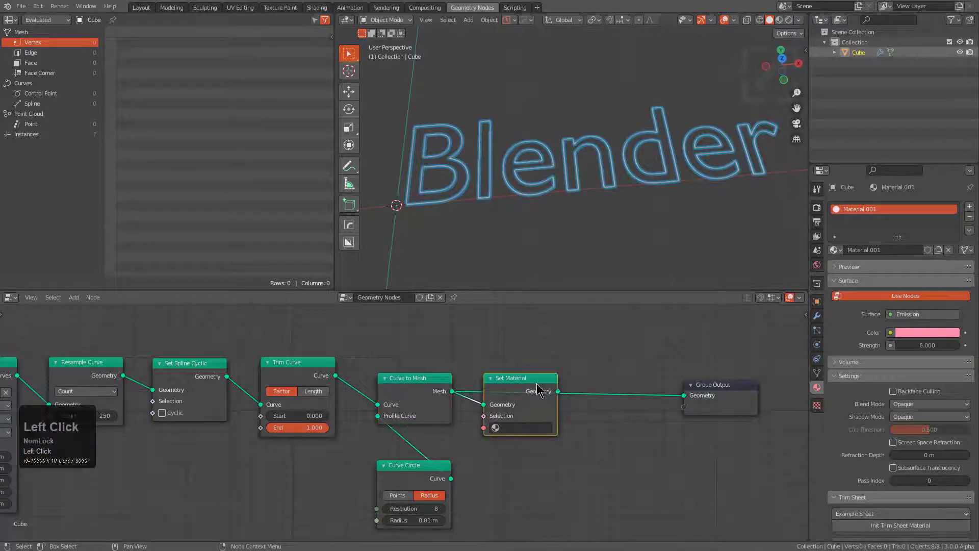
Insert Set Material on the link between Curve to Mesh and Group Output and assign Material.001 to it
{"action": "left_click_drag", "start_coordinate": [537, 386], "coordinate": [593, 395]}
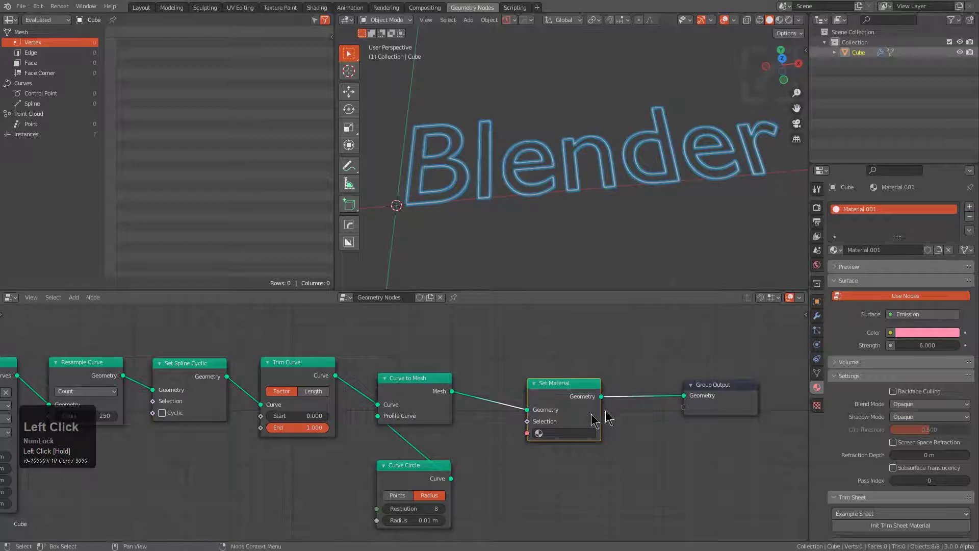
{"action": "left_click", "coordinate": [566, 432]}
{"action": "left_click", "coordinate": [567, 334]}
Switch the 3D viewport to Material Preview shading and deselect the text object
{"action": "left_click", "coordinate": [779, 21]}
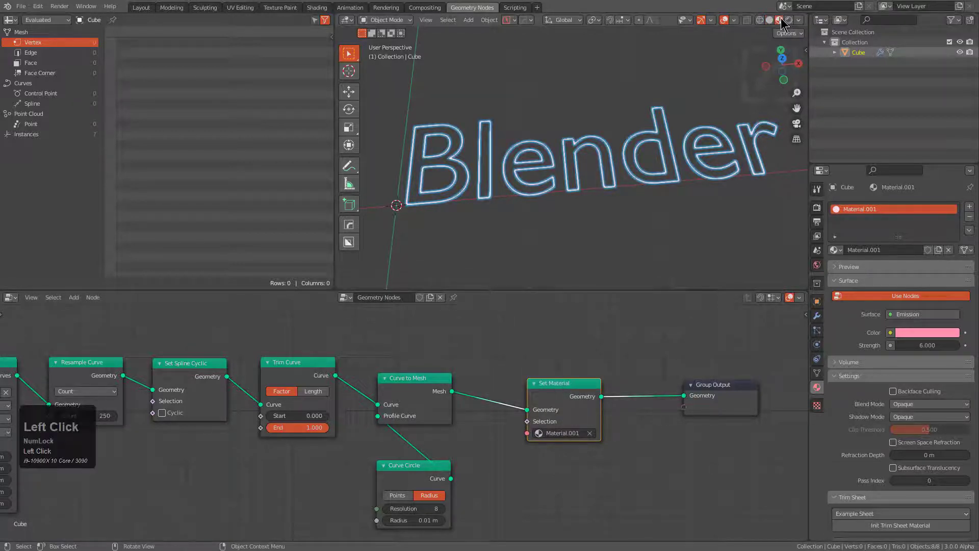
{"action": "middle_click_drag", "start_coordinate": [631, 153], "coordinate": [630, 161]}
{"action": "key", "text": "alt+a"}
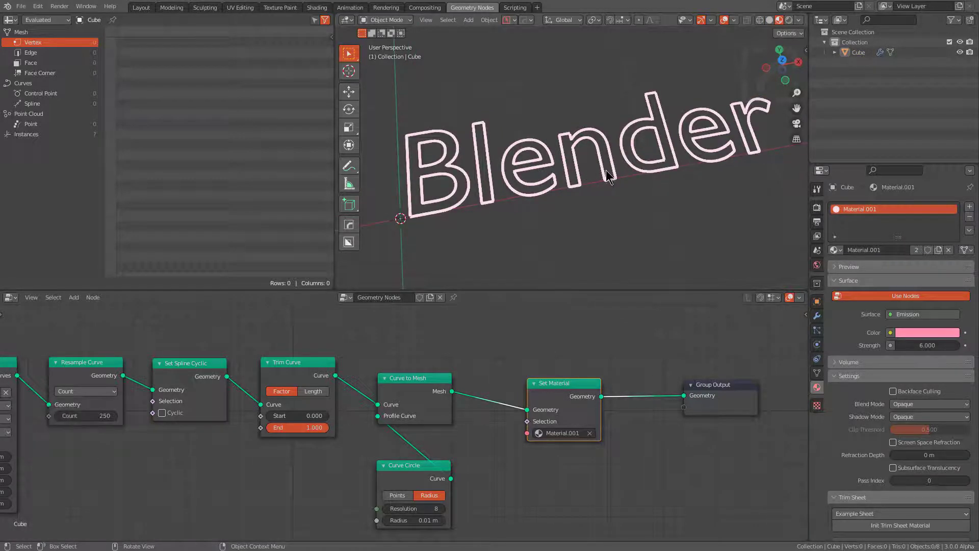
Run HOps Adjust Viewport, toggle the background alpha on and off, and enable Bloom for the emissive text
{"action": "key", "text": "alt+v"}
{"action": "key", "text": "v"}
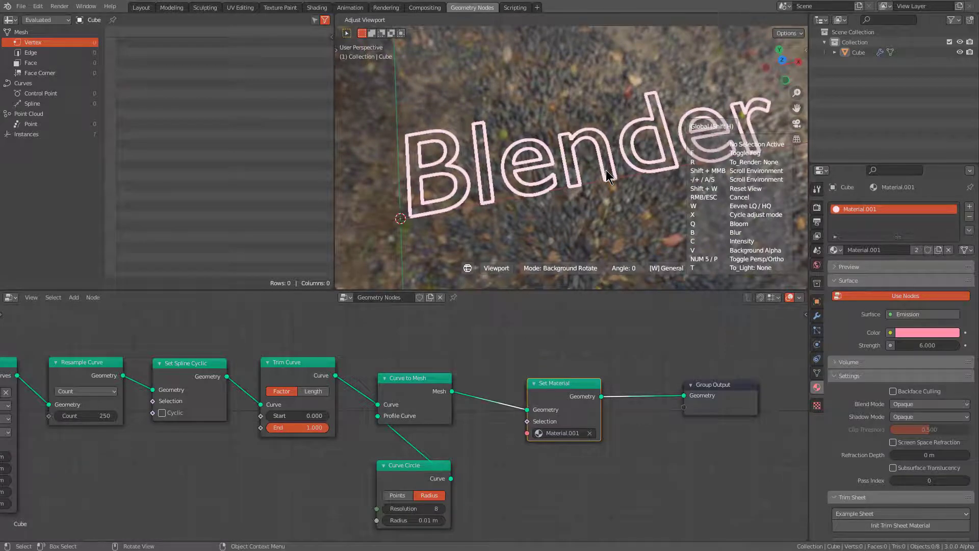
{"action": "key", "text": "v"}
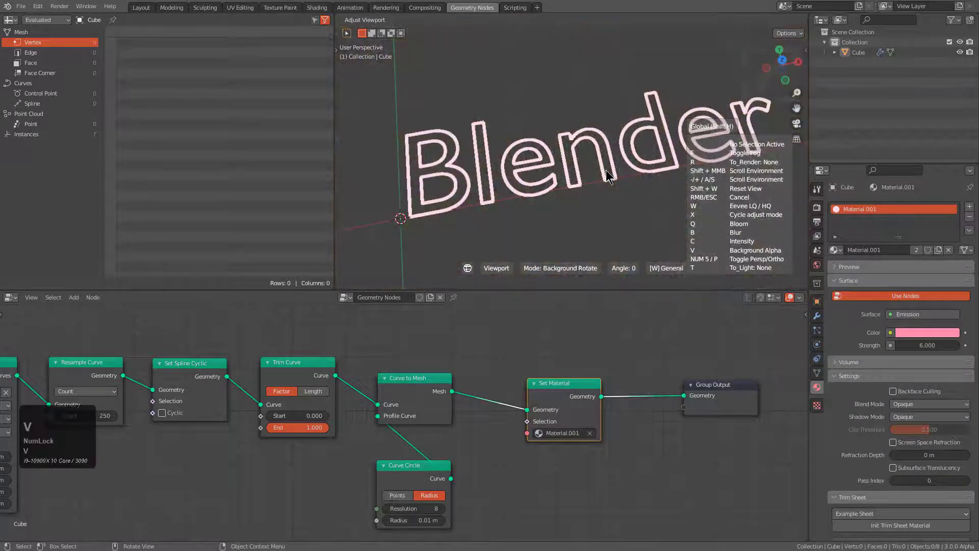
{"action": "key", "text": "q"}
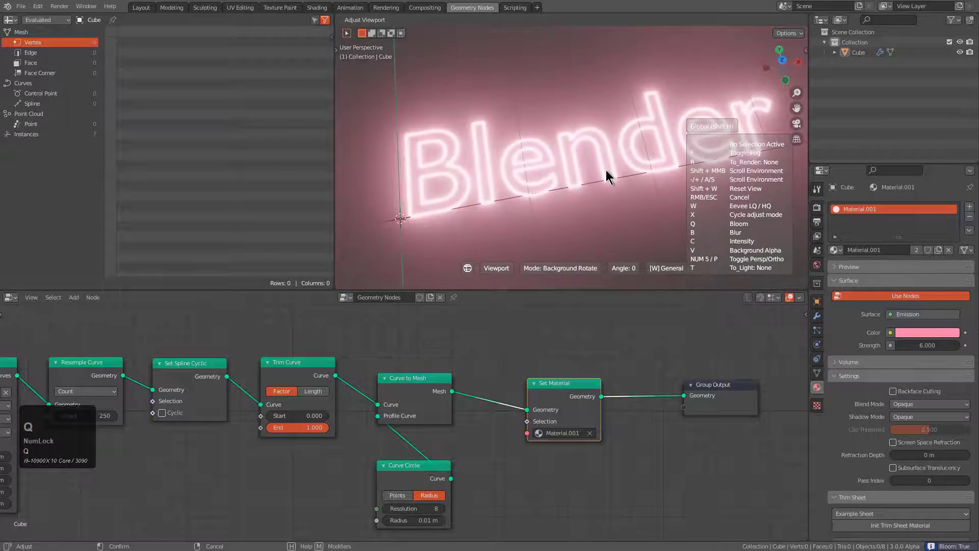
{"action": "left_click", "coordinate": [609, 178]}
{"action": "middle_click_drag", "start_coordinate": [613, 179], "coordinate": [604, 205]}
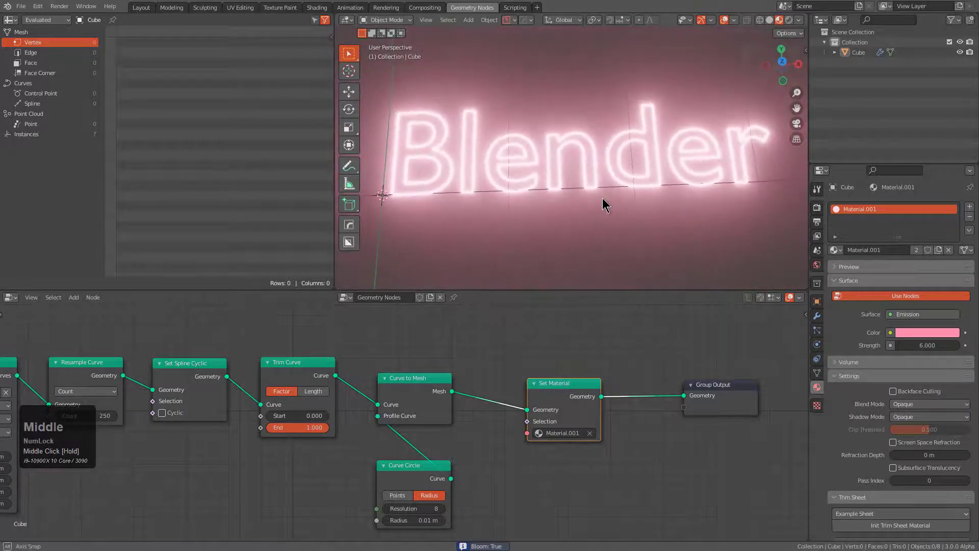
Try out different End and Start factors on Trim Curve to preview the glowing text being drawn on
{"action": "middle_click_drag", "start_coordinate": [498, 454], "coordinate": [570, 433]}
{"action": "scroll", "coordinate": [496, 429], "scroll_direction": "up", "scroll_amount": 4}
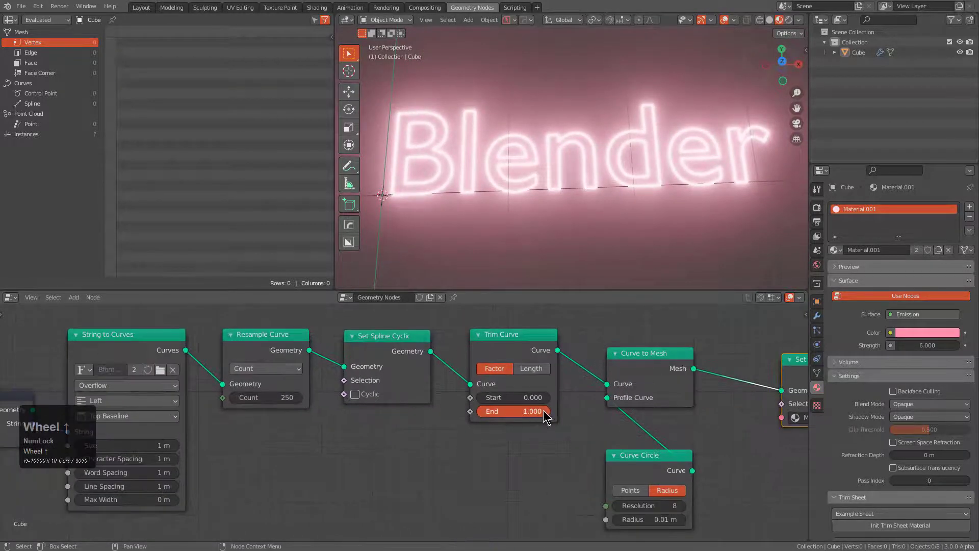
{"action": "mouse_move", "coordinate": [546, 415]}
{"action": "left_mouse_down"}
{"action": "mouse_move", "coordinate": [479, 411]}
{"action": "mouse_move", "coordinate": [548, 411]}
{"action": "left_mouse_up"}
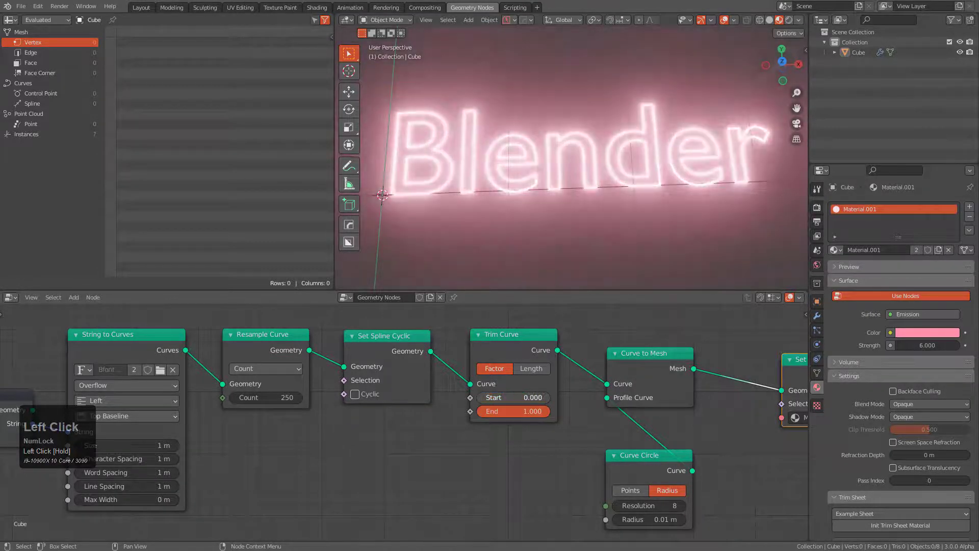
{"action": "mouse_move", "coordinate": [479, 397]}
{"action": "left_mouse_down"}
{"action": "mouse_move", "coordinate": [549, 397]}
{"action": "mouse_move", "coordinate": [474, 397]}
{"action": "left_mouse_up"}
{"action": "right_click", "coordinate": [470, 397]}
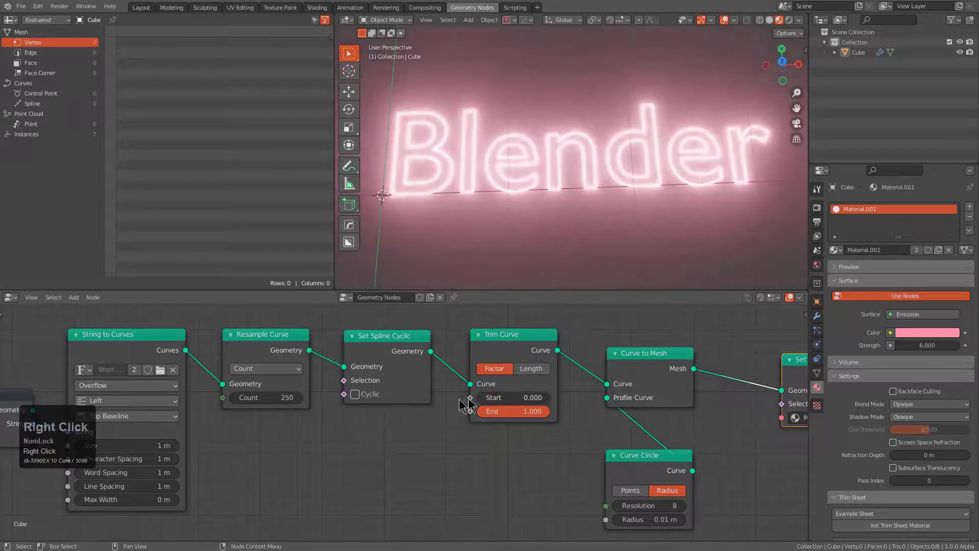
Add an input Value node to the empty area below Set Spline Cyclic
{"action": "middle_click_drag", "start_coordinate": [399, 452], "coordinate": [497, 423]}
{"action": "scroll", "coordinate": [497, 423], "scroll_direction": "down", "scroll_amount": 1}
{"action": "key", "text": "shift+a"}
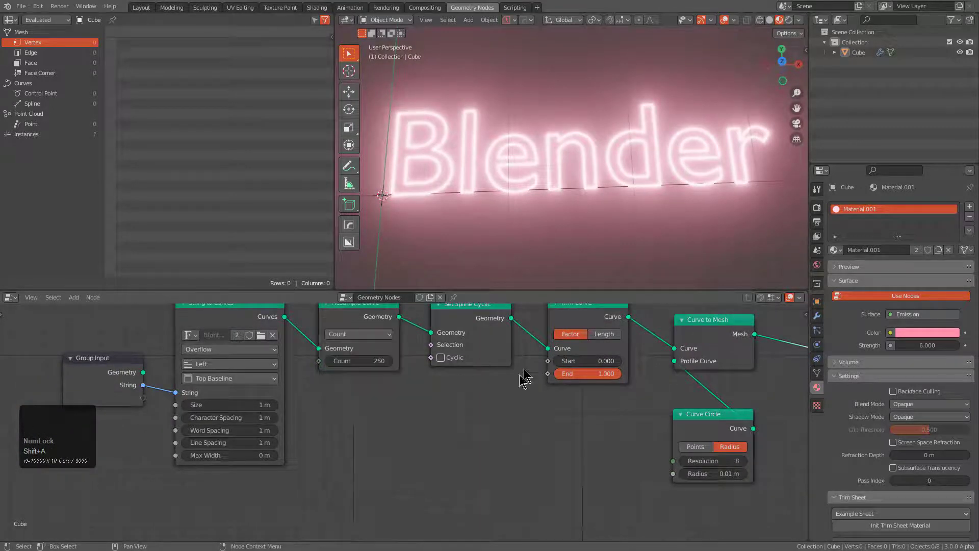
{"action": "key", "text": "shift+a"}
{"action": "key", "text": "q"}
{"action": "mouse_move", "coordinate": [421, 456]}
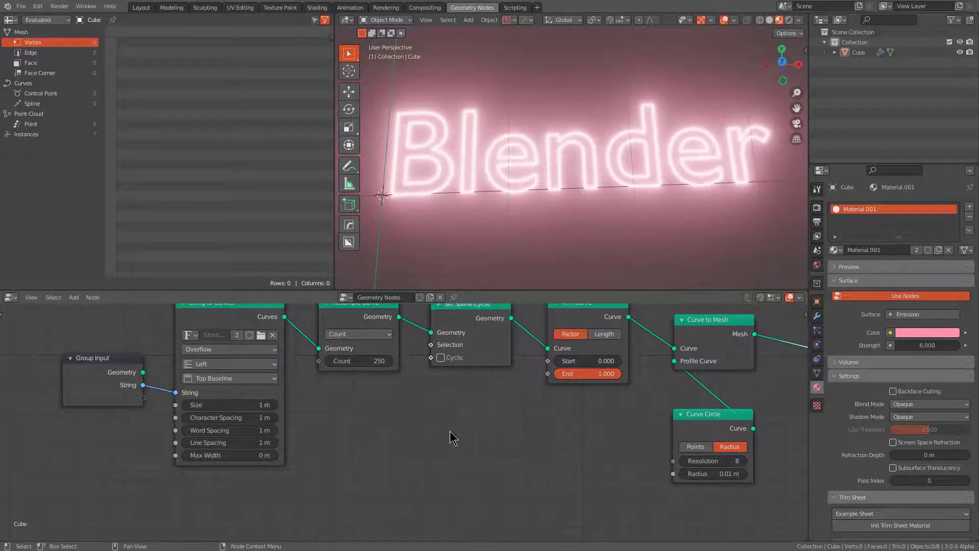
{"action": "key", "text": "q"}
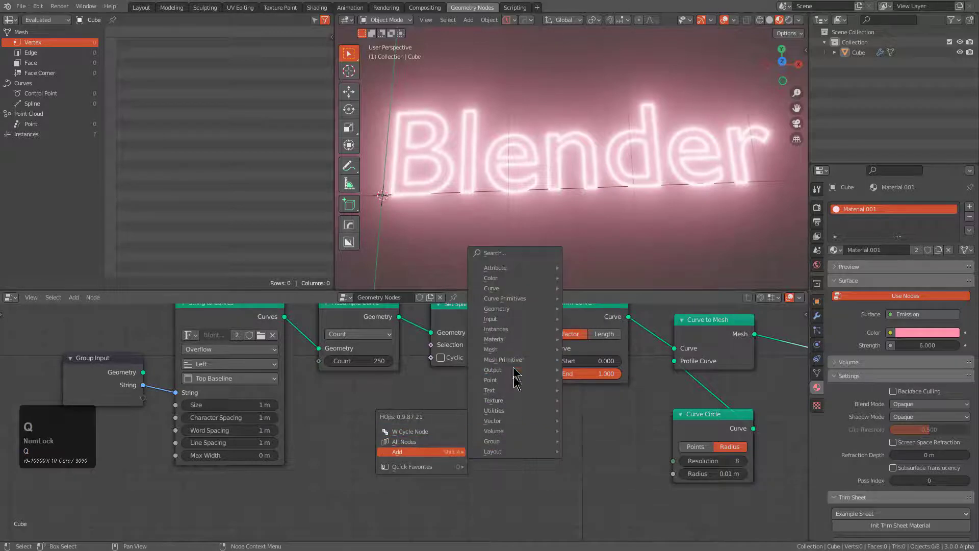
{"action": "mouse_move", "coordinate": [524, 320]}
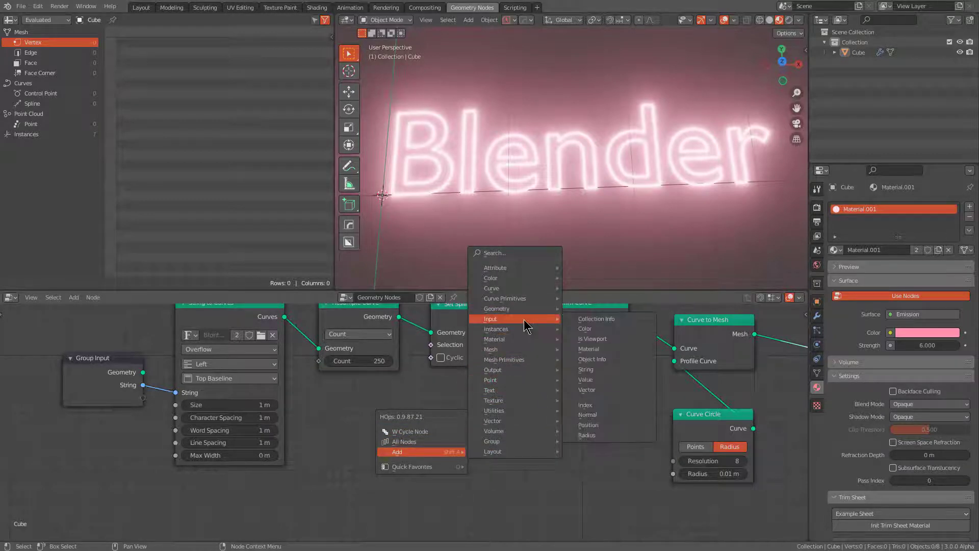
{"action": "right_click", "coordinate": [587, 380]}
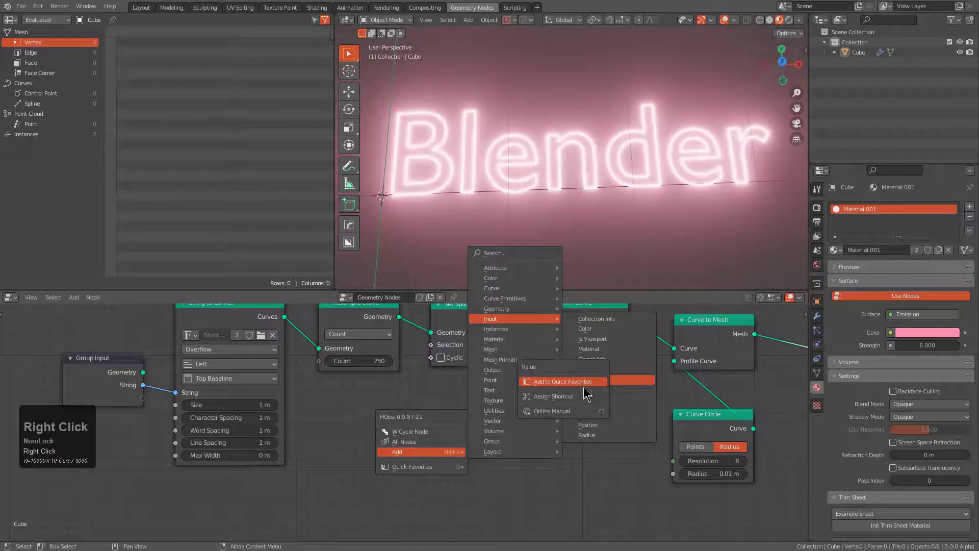
{"action": "left_click", "coordinate": [585, 386]}
{"action": "left_click", "coordinate": [586, 380]}
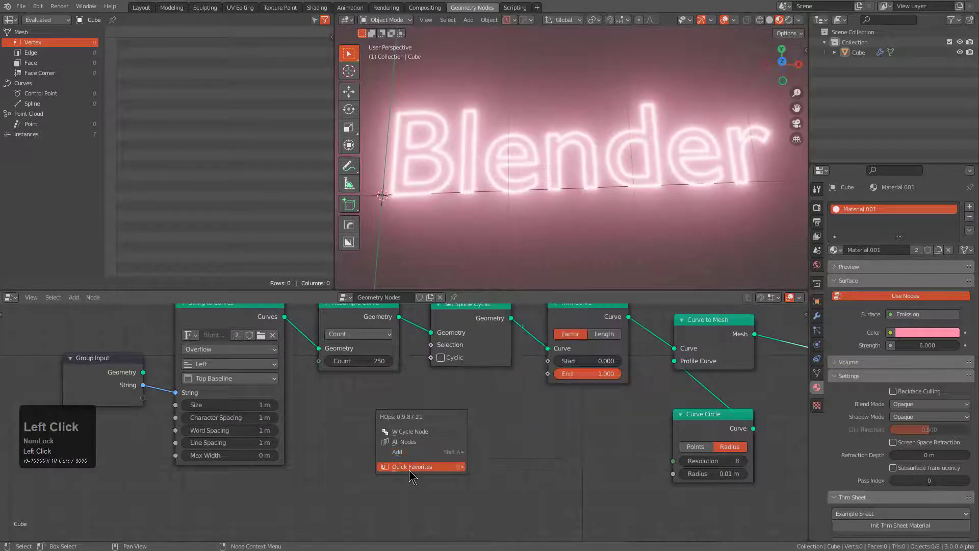
{"action": "left_click", "coordinate": [359, 427]}
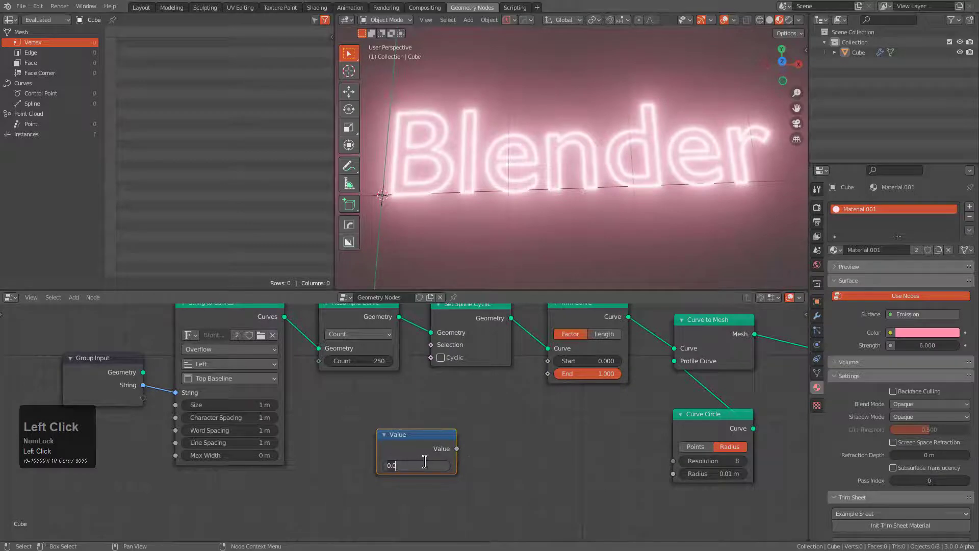
Drive the Value node with the expression #cos(frame*0.025)
{"action": "scroll", "coordinate": [421, 463], "scroll_direction": "up", "scroll_amount": 3}
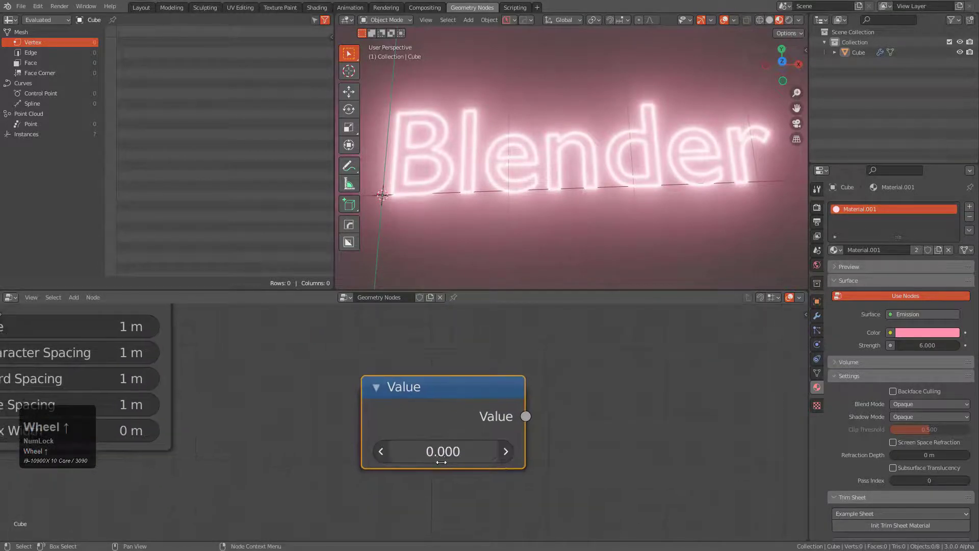
{"action": "left_click", "coordinate": [441, 459]}
{"action": "type", "text": "#cos(frame*0.15"}
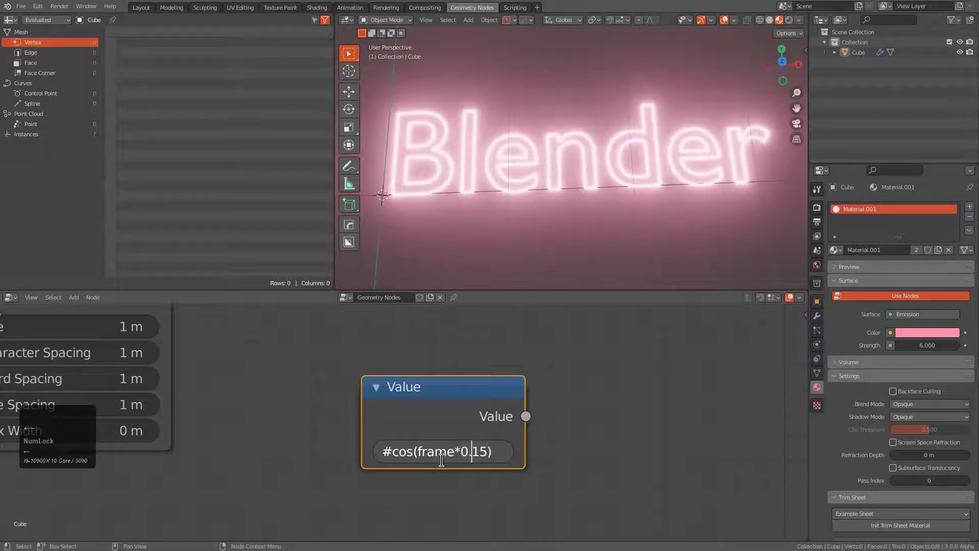
{"action": "key", "text": "Delete"}
{"action": "type", "text": "02"}
{"action": "key", "text": "Return"}
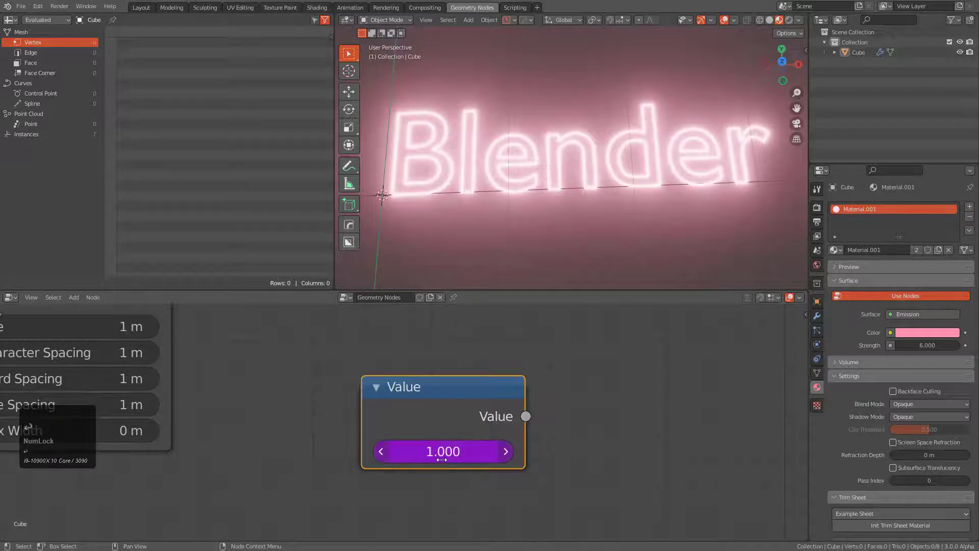
Play the animation to check how the driven Value node changes over the frames, and stop playback
{"action": "scroll", "coordinate": [601, 397], "scroll_direction": "down", "scroll_amount": 2}
{"action": "middle_click_drag", "start_coordinate": [601, 397], "coordinate": [461, 419]}
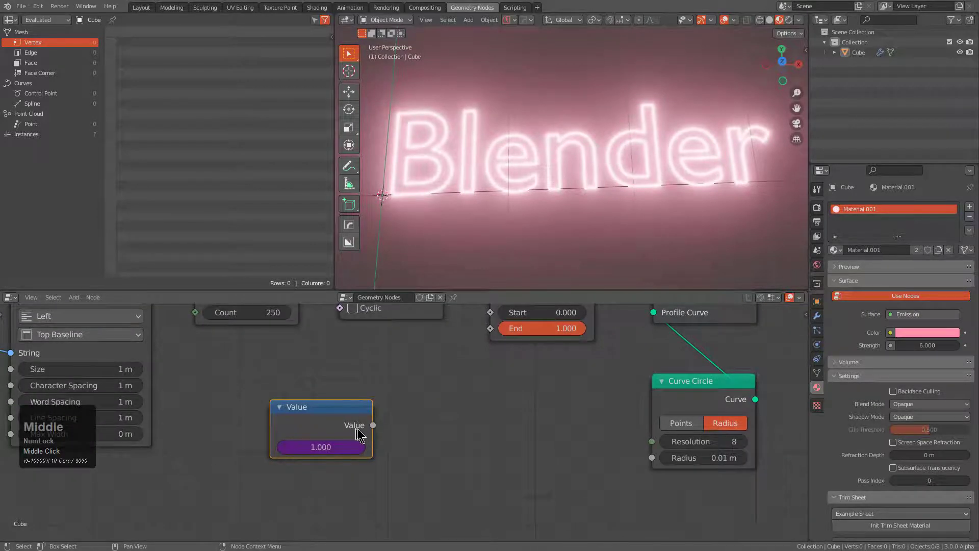
{"action": "key", "text": "shift+space"}
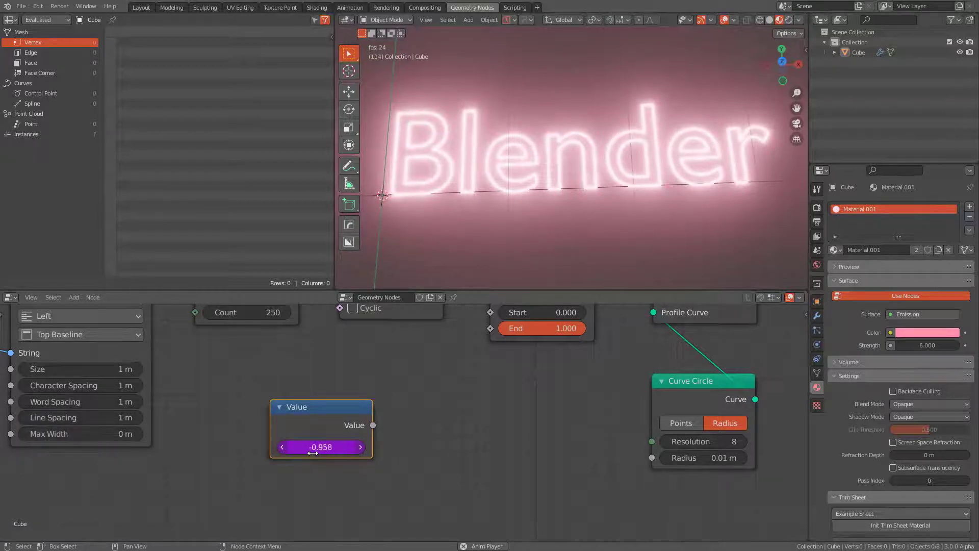
{"action": "key", "text": "Escape"}
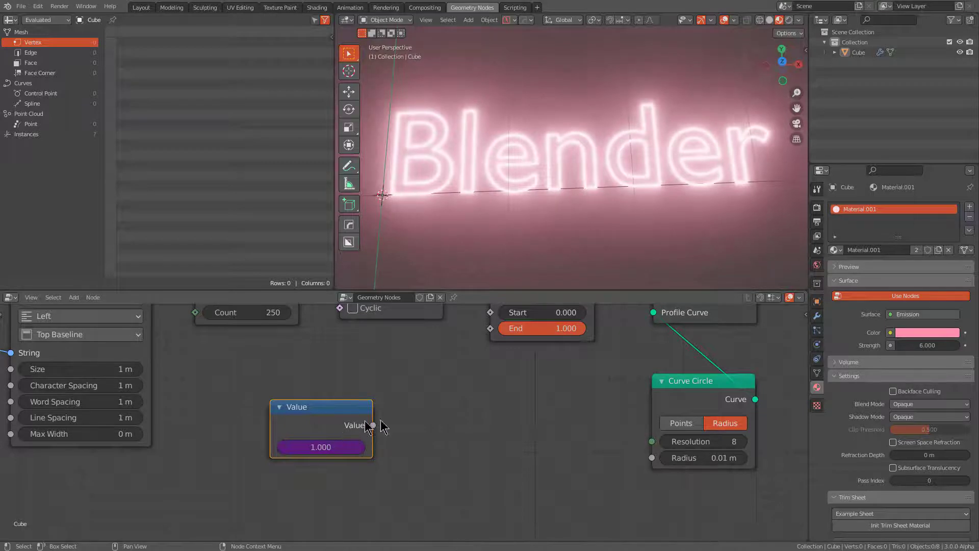
Append a Map Range node to the Value node with HOps Cycle Node and place it between Value and Trim Curve
{"action": "middle_click_drag", "start_coordinate": [380, 426], "coordinate": [337, 456]}
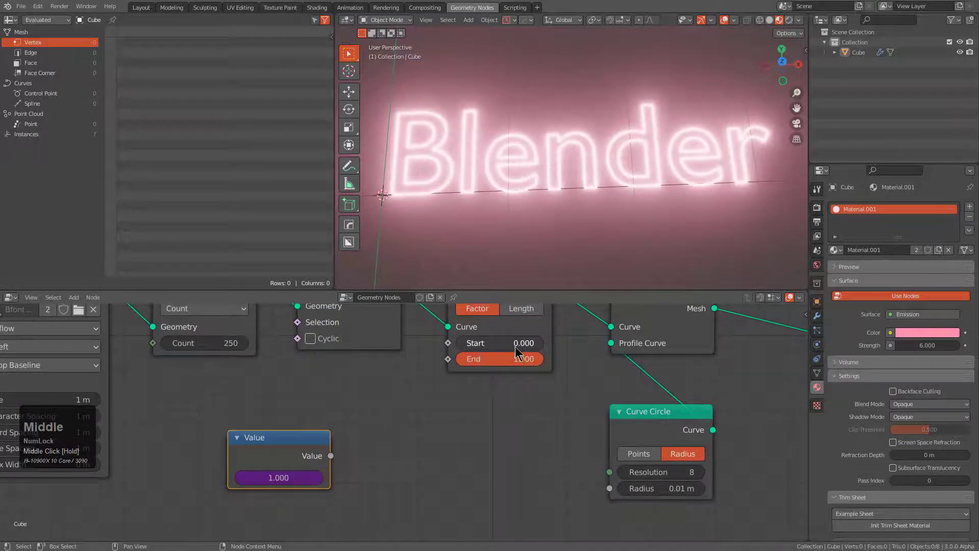
{"action": "left_click_drag", "start_coordinate": [271, 445], "coordinate": [216, 446]}
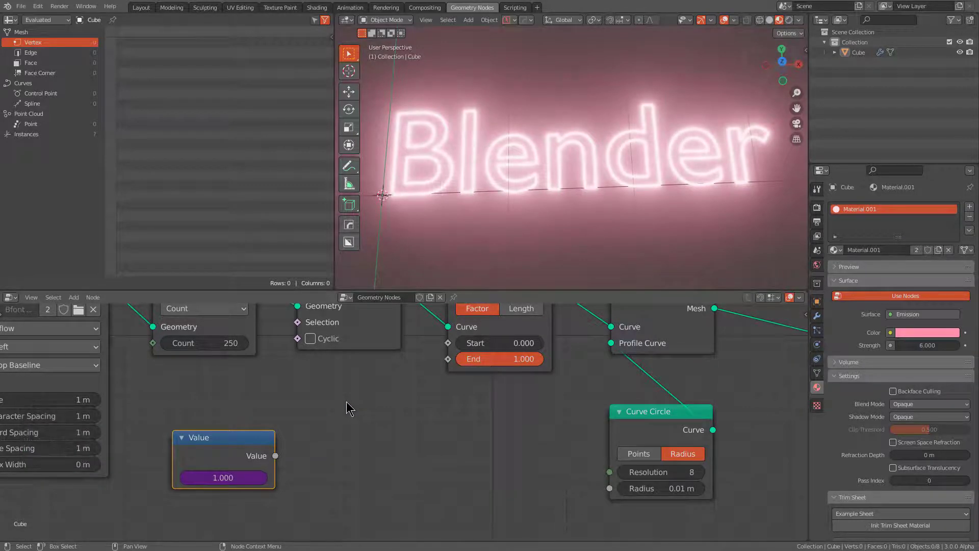
{"action": "key", "text": "q"}
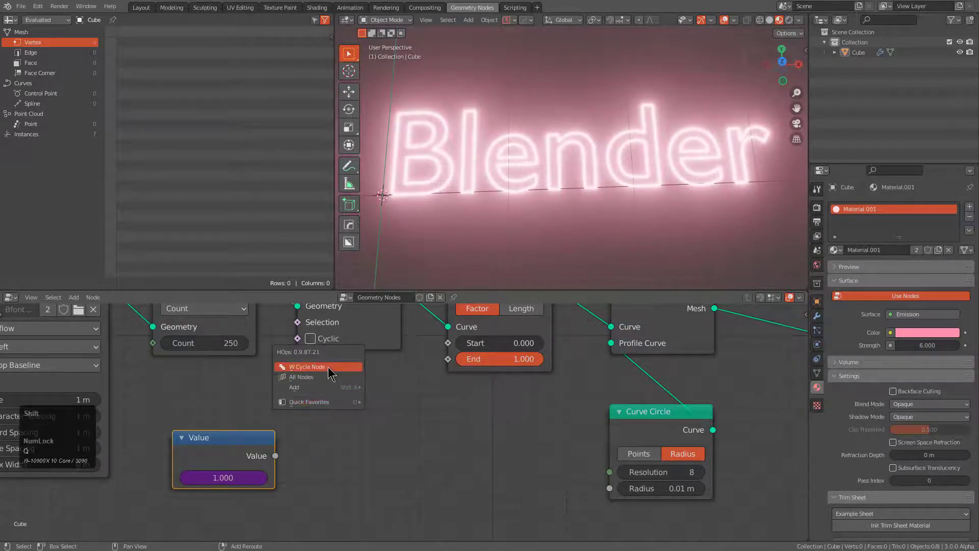
{"action": "left_click", "coordinate": [329, 366]}
{"action": "scroll", "coordinate": [329, 366], "scroll_direction": "up", "scroll_amount": 9}
{"action": "scroll", "coordinate": [329, 366], "scroll_direction": "up", "scroll_amount": 5}
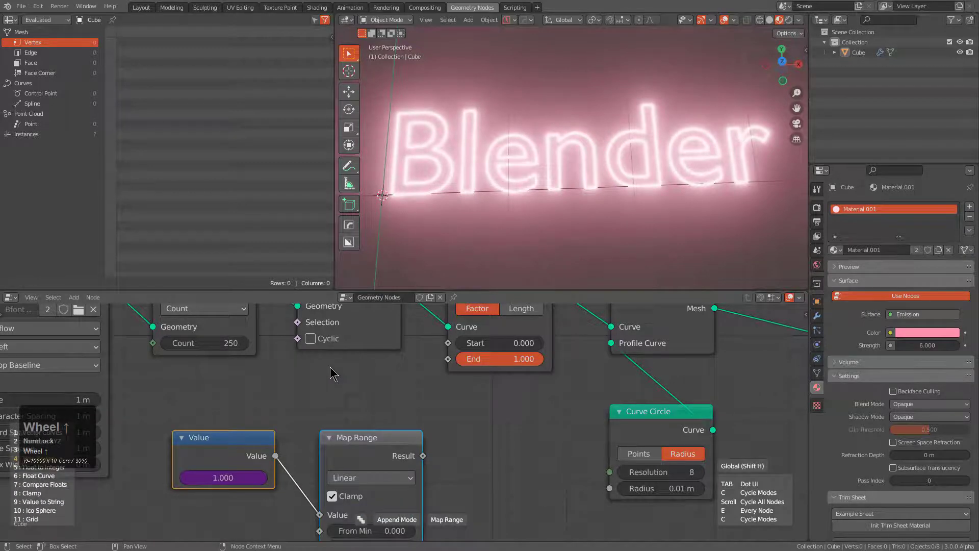
{"action": "left_click", "coordinate": [329, 366]}
{"action": "left_click_drag", "start_coordinate": [381, 452], "coordinate": [369, 392]}
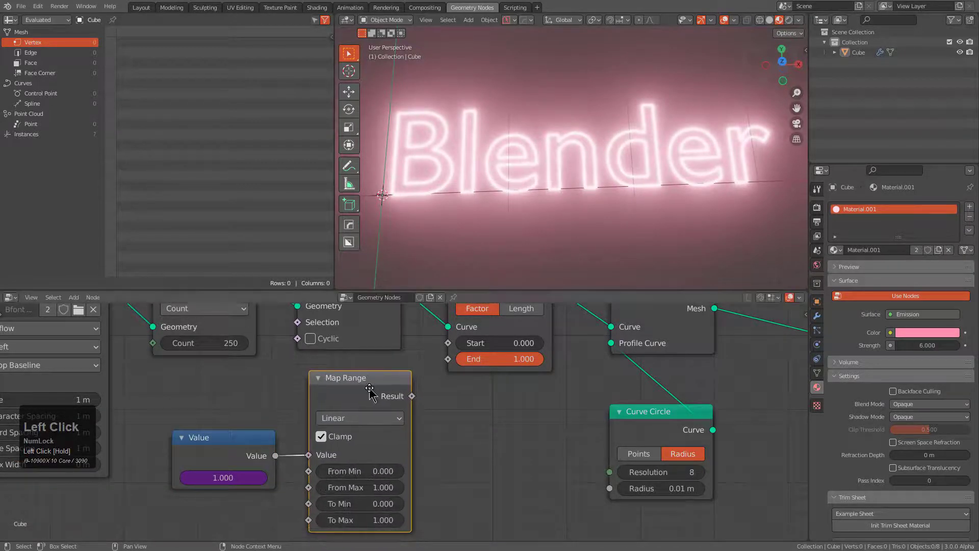
Set Map Range's From Min to -1 and connect its Result to the Start input of Trim Curve
{"action": "left_click", "coordinate": [368, 471]}
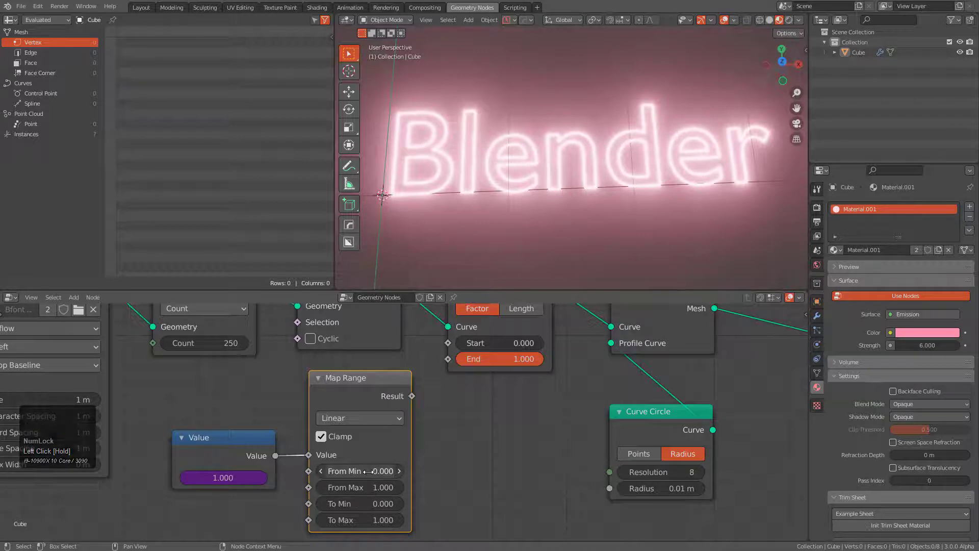
{"action": "type", "text": "-1"}
{"action": "key", "text": "KP_Enter"}
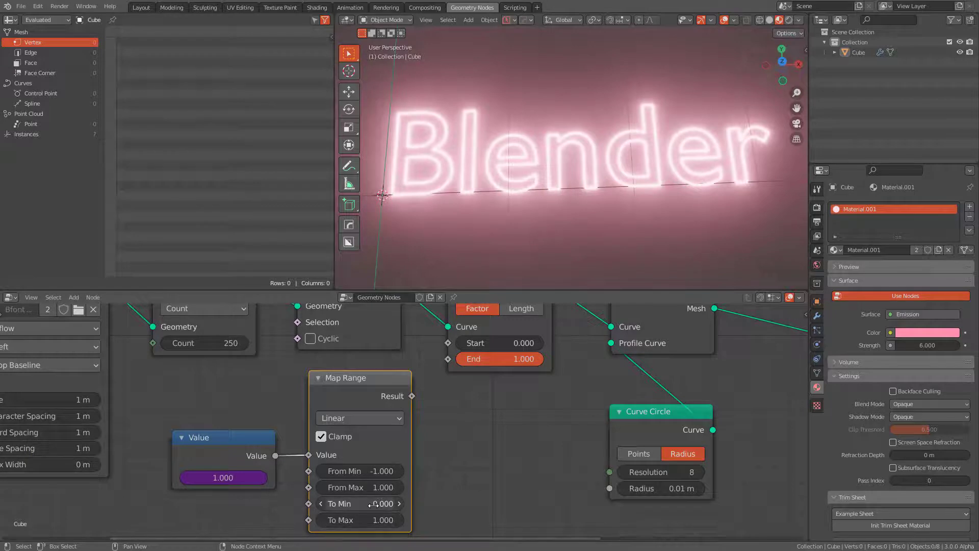
{"action": "left_click_drag", "start_coordinate": [411, 394], "coordinate": [411, 395]}
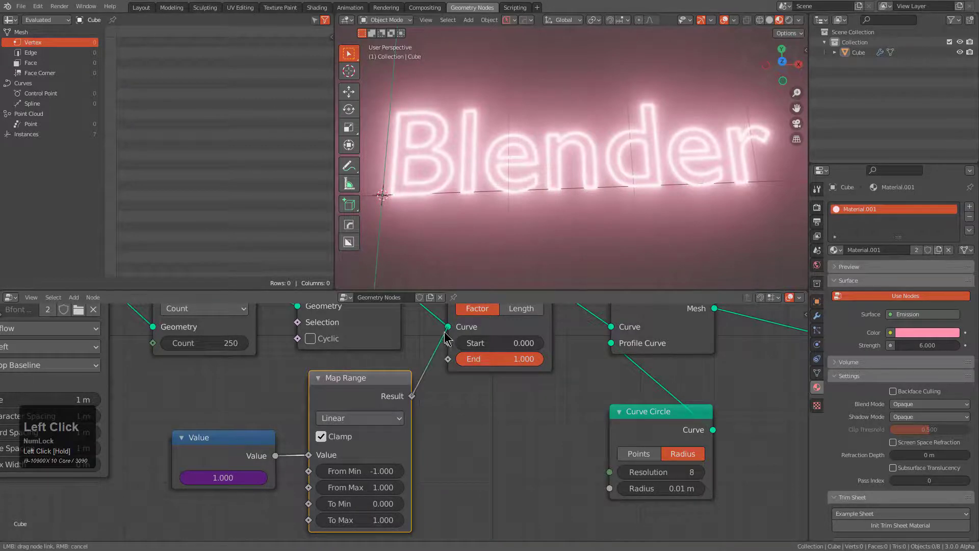
{"action": "left_click_drag", "start_coordinate": [446, 351], "coordinate": [448, 342]}
Play the animation and examine the text being drawn on and off along with the full node tree
{"action": "key", "text": "shift+space"}
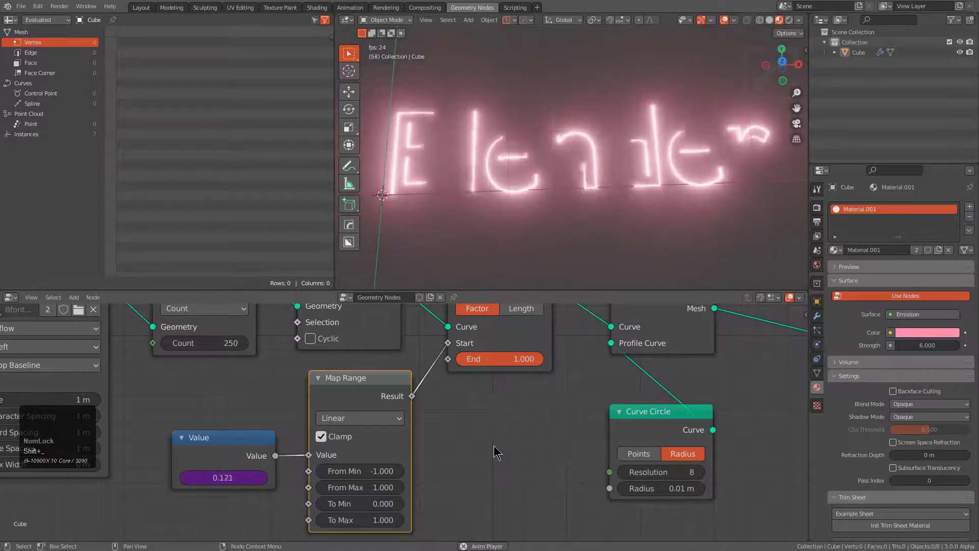
{"action": "scroll", "coordinate": [493, 445], "scroll_direction": "down", "scroll_amount": 3}
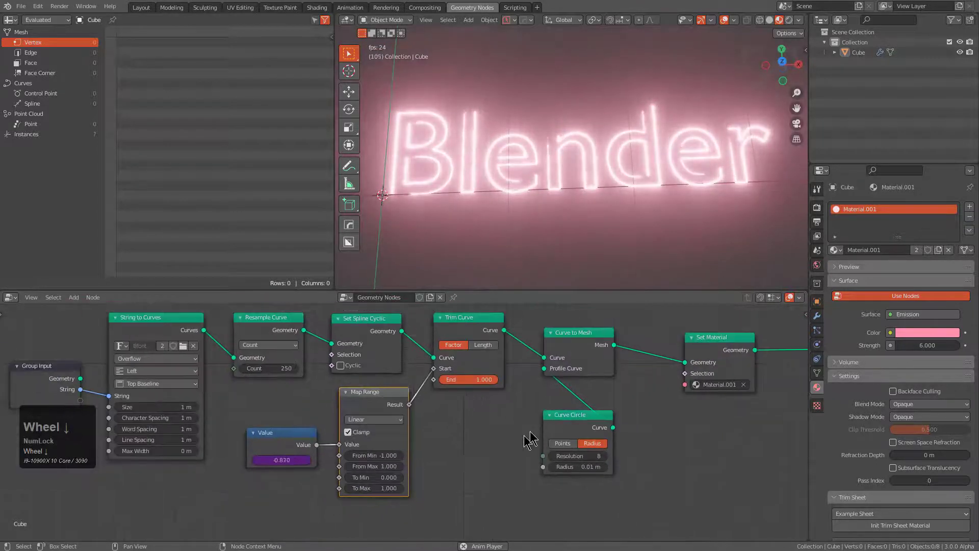
{"action": "middle_click_drag", "start_coordinate": [525, 436], "coordinate": [473, 429]}
{"action": "scroll", "coordinate": [492, 423], "scroll_direction": "up", "scroll_amount": 2}
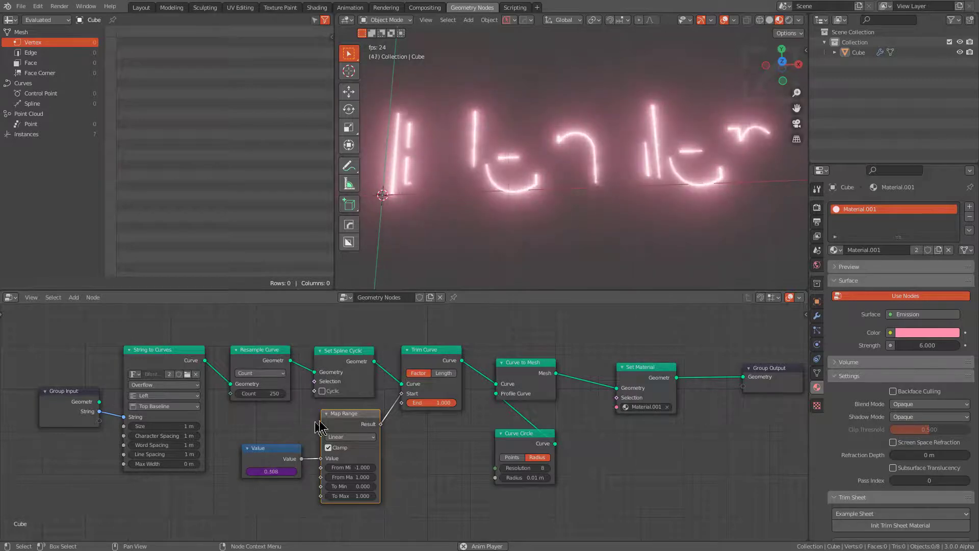
{"action": "scroll", "coordinate": [406, 456], "scroll_direction": "up", "scroll_amount": 2}
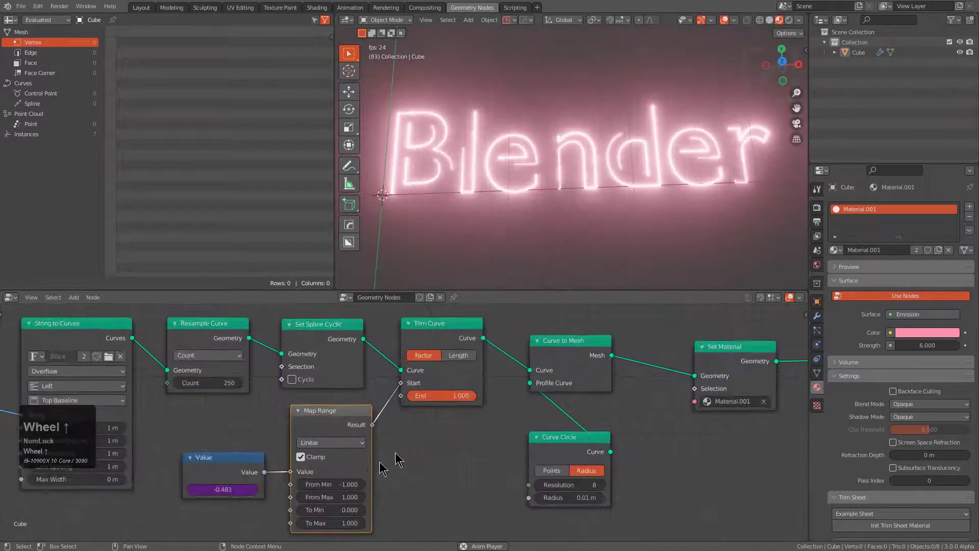
Set Map Range's From Min to -0.8 and From Max to 0.8 while the animation plays
{"action": "left_click", "coordinate": [301, 484]}
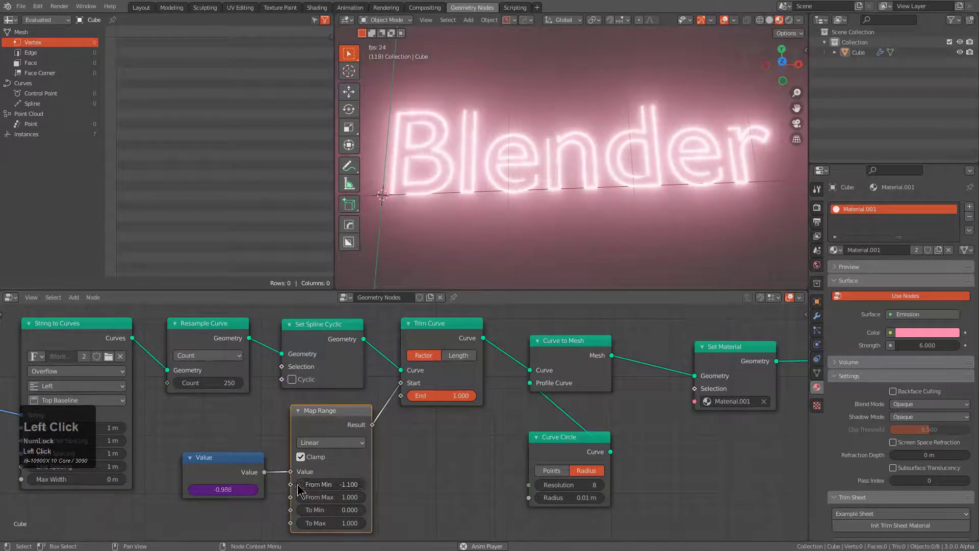
{"action": "double_click", "coordinate": [364, 484]}
{"action": "left_click", "coordinate": [364, 484]}
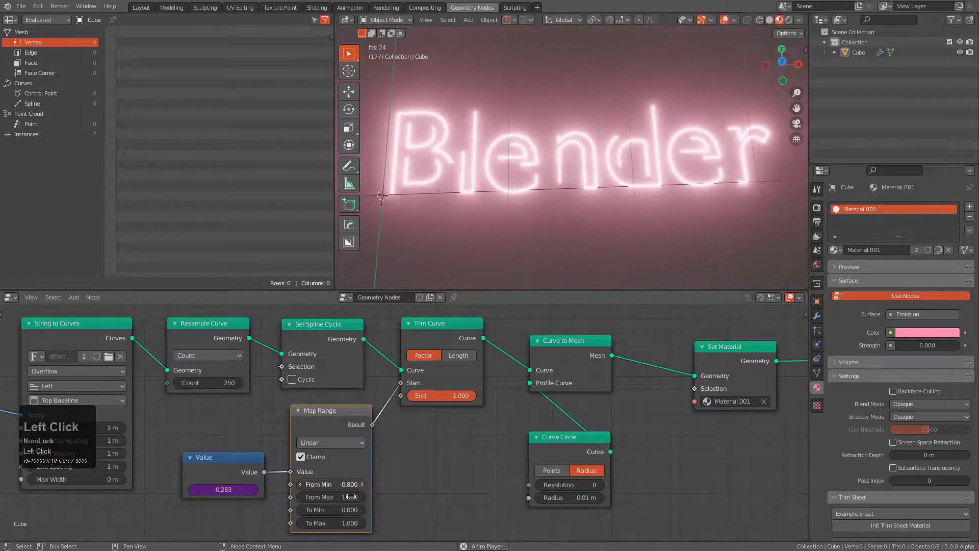
{"action": "left_click", "coordinate": [300, 498]}
{"action": "left_click", "coordinate": [301, 497]}
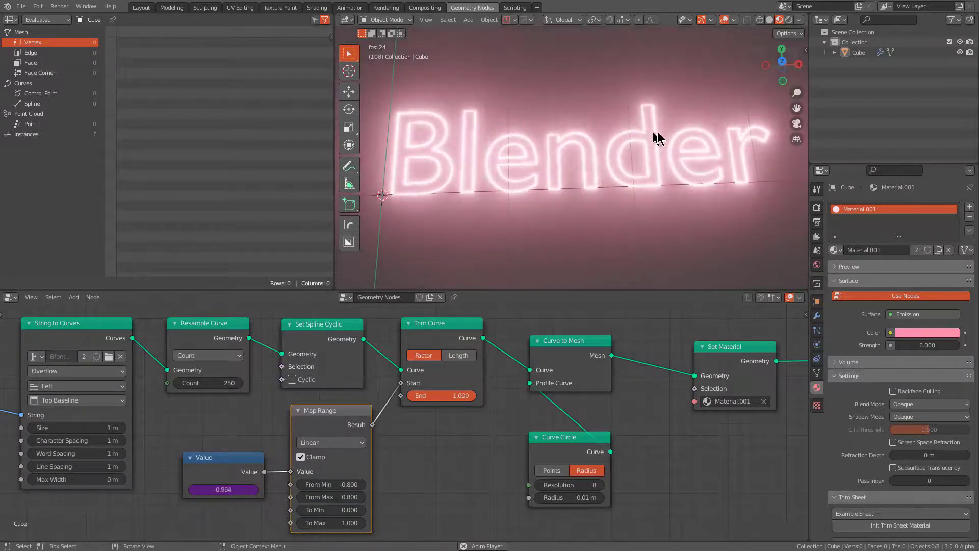
Set the String input of the Geometry Nodes modifier to HardOps
{"action": "left_click", "coordinate": [816, 315]}
{"action": "left_click", "coordinate": [910, 250]}
{"action": "type", "text": "H"}
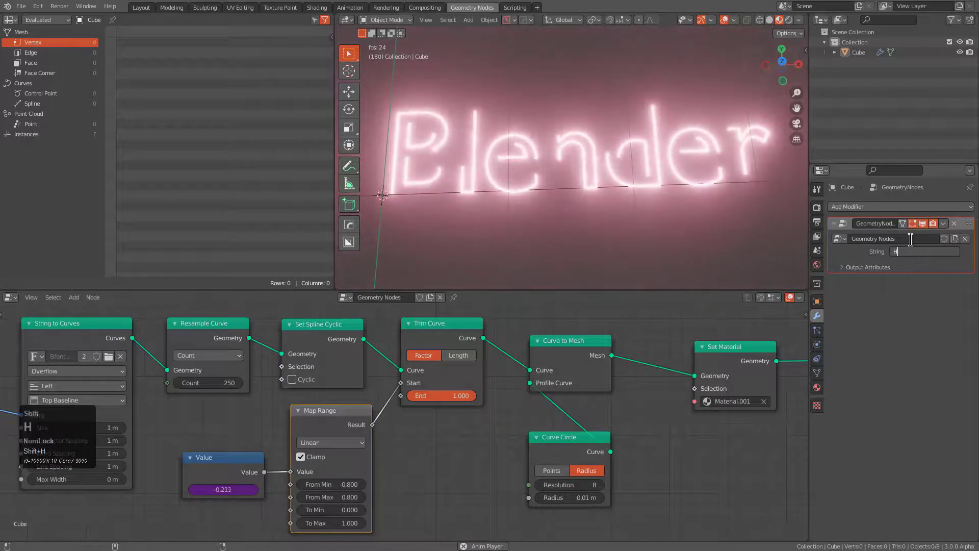
{"action": "type", "text": "ardOps"}
{"action": "key", "text": "Return"}
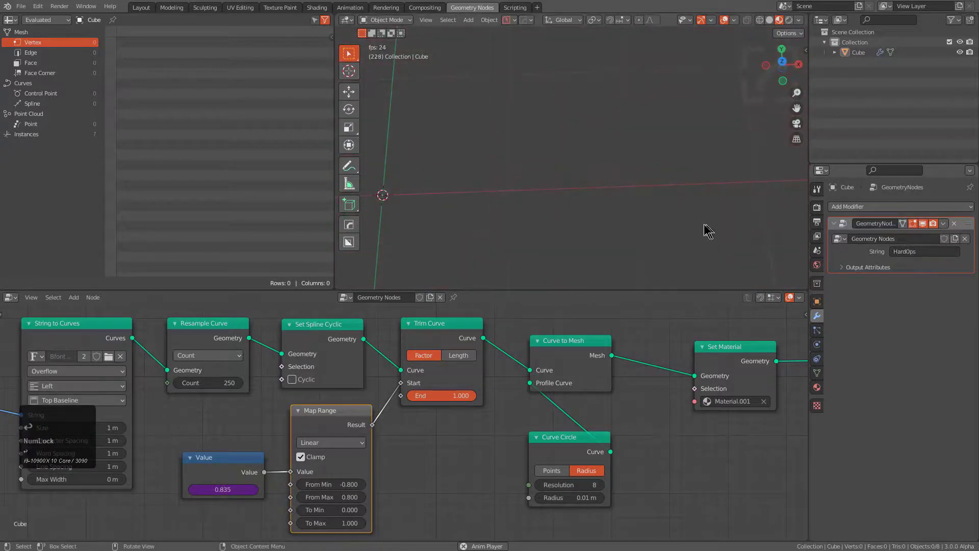
{"action": "middle_click_drag", "start_coordinate": [706, 230], "coordinate": [682, 221], "text": "shift"}
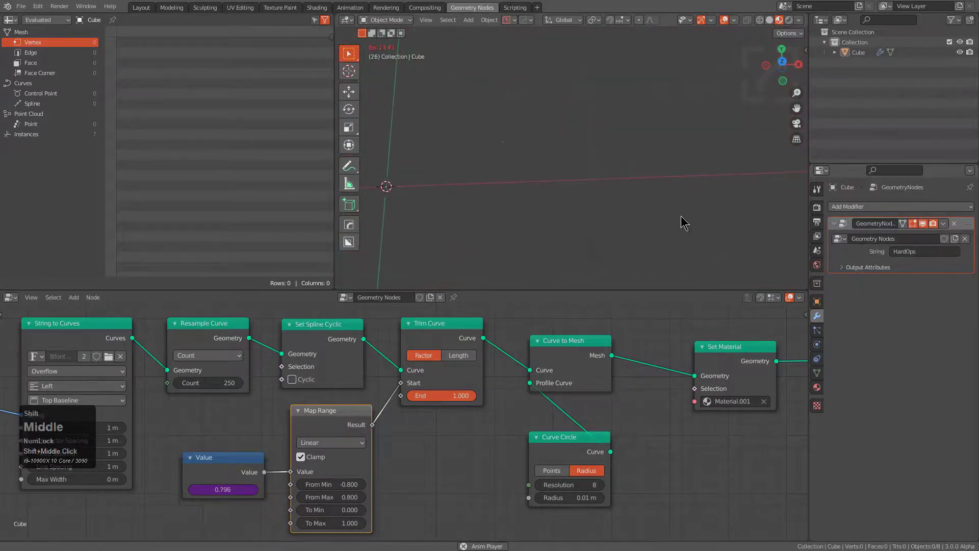